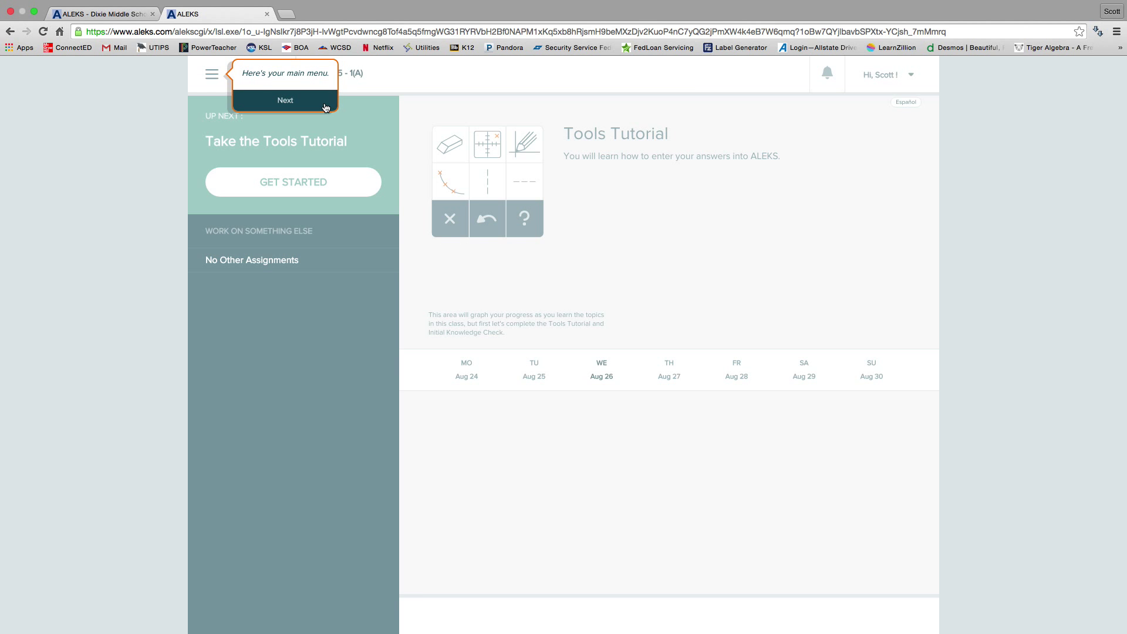
- Go through the introductory tips on the class home page and start the Tools Tutorial
left_click(333, 106)
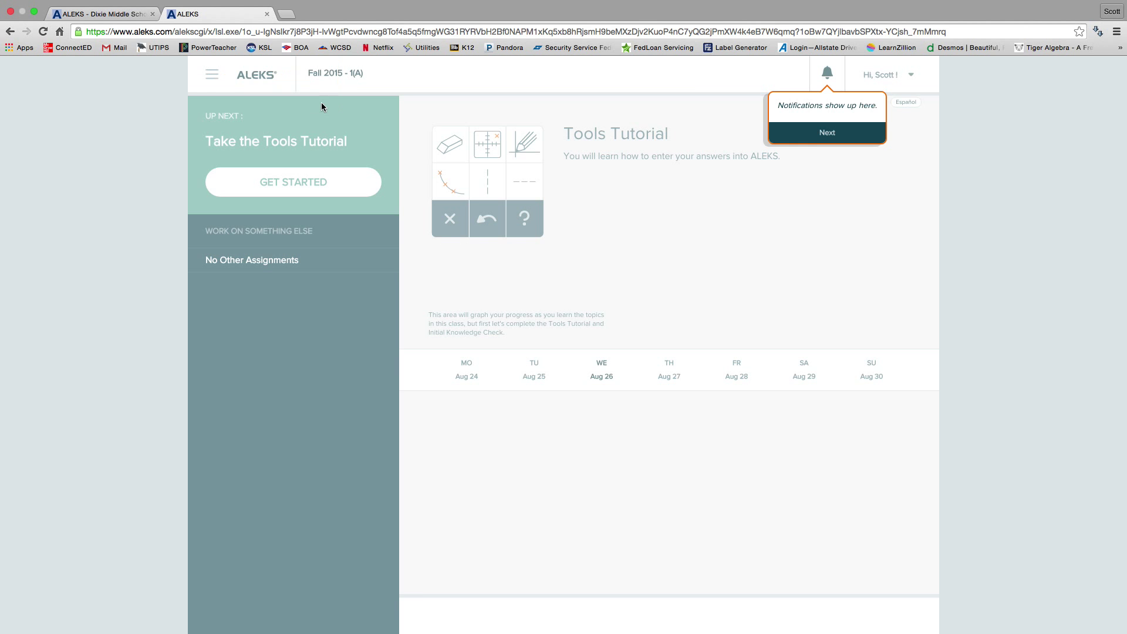
left_click(811, 135)
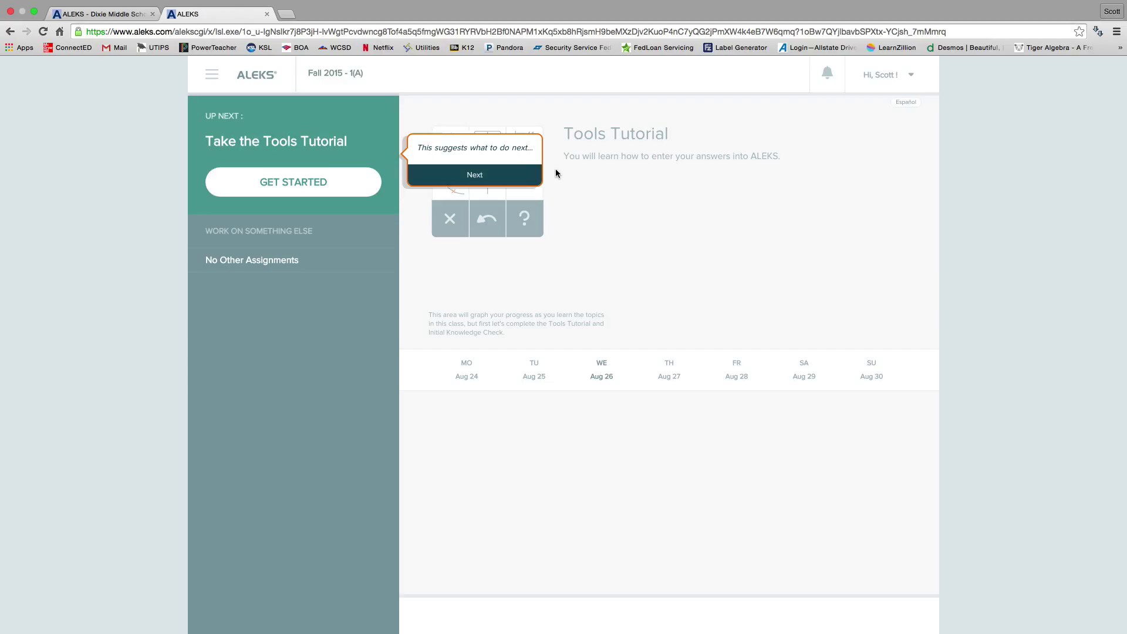
left_click(524, 177)
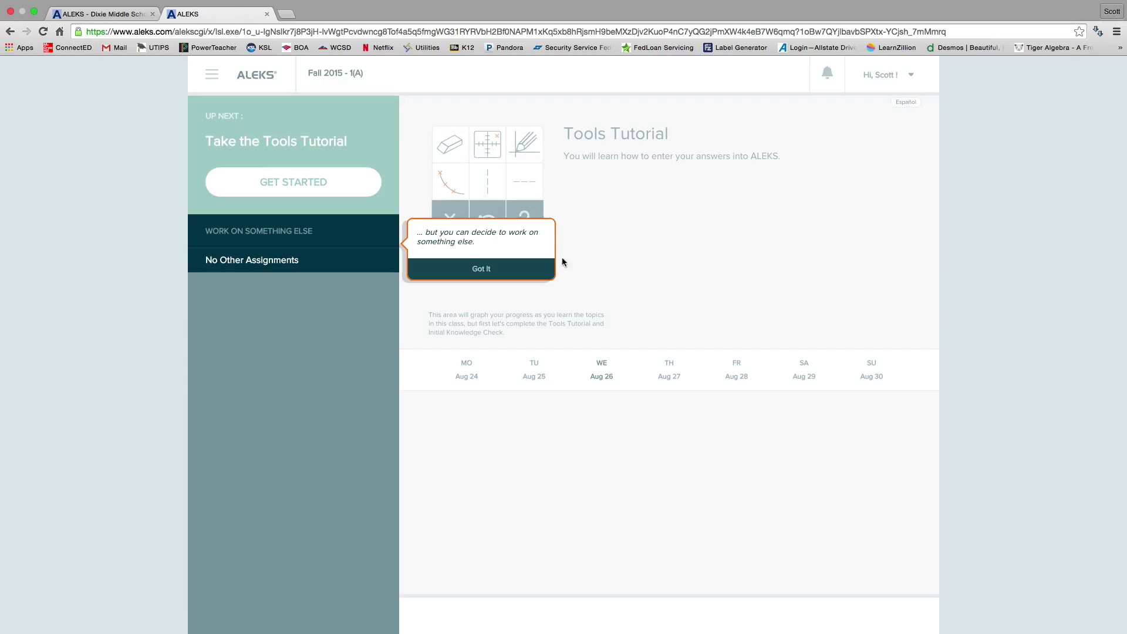
left_click(522, 268)
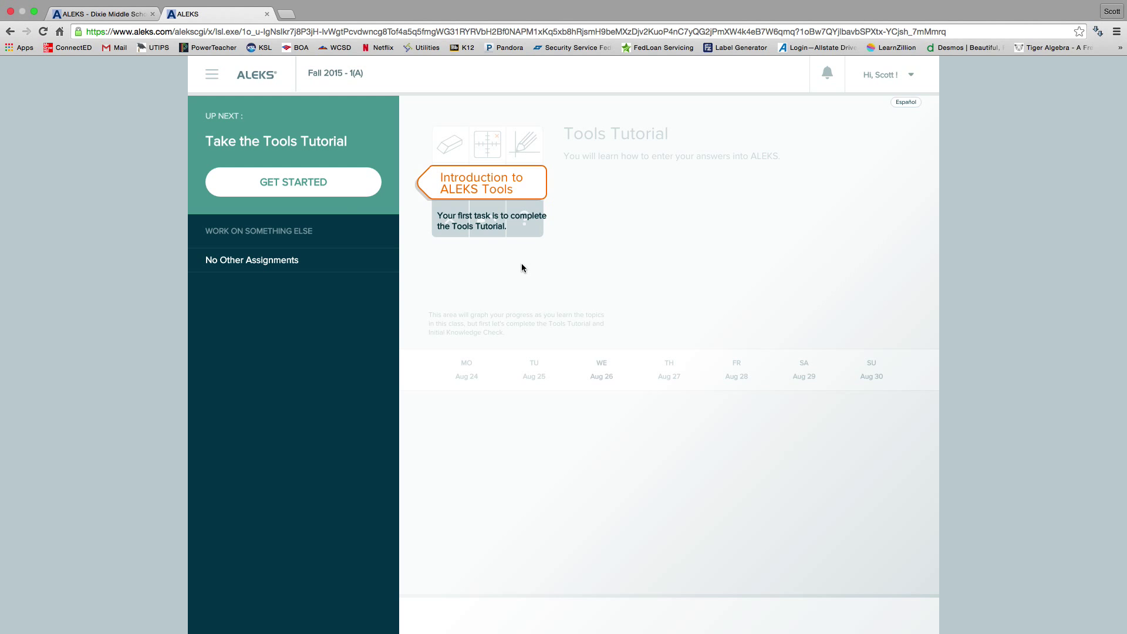
left_click(332, 185)
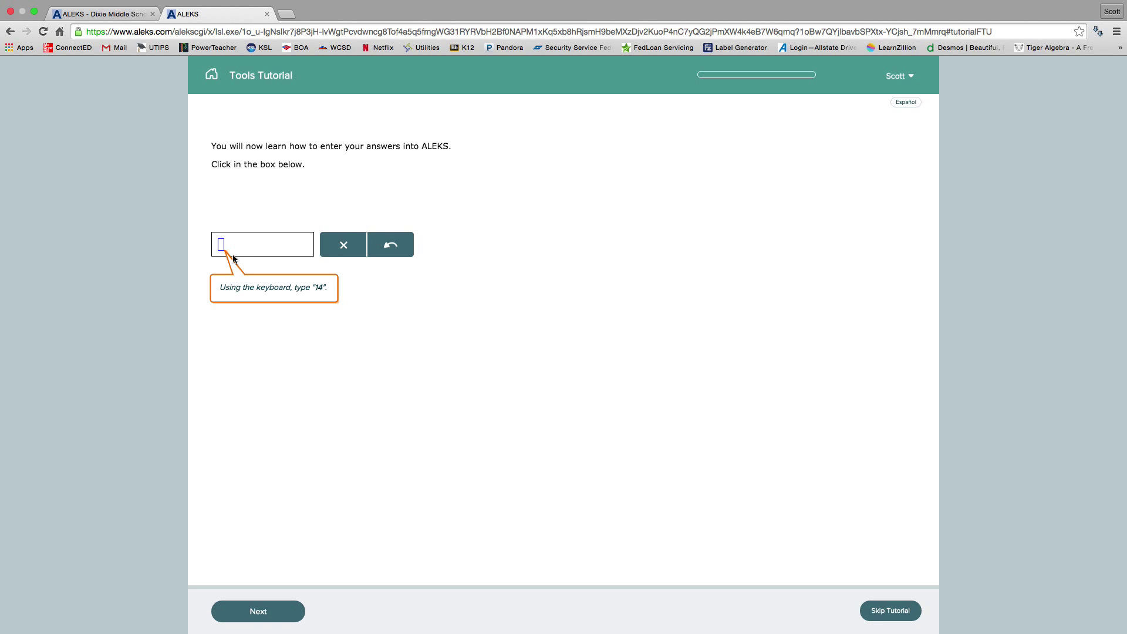
- Complete the first tutorial exercise by entering 14, clearing it and restoring it with Undo, and continue to the fraction exercise
type("14")
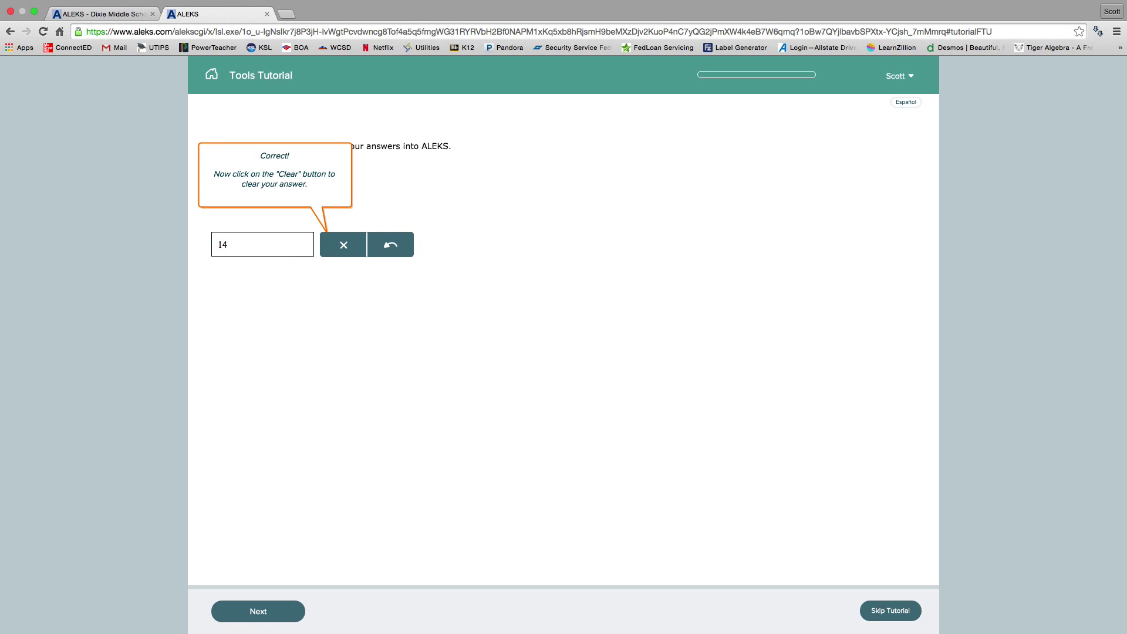
left_click(327, 246)
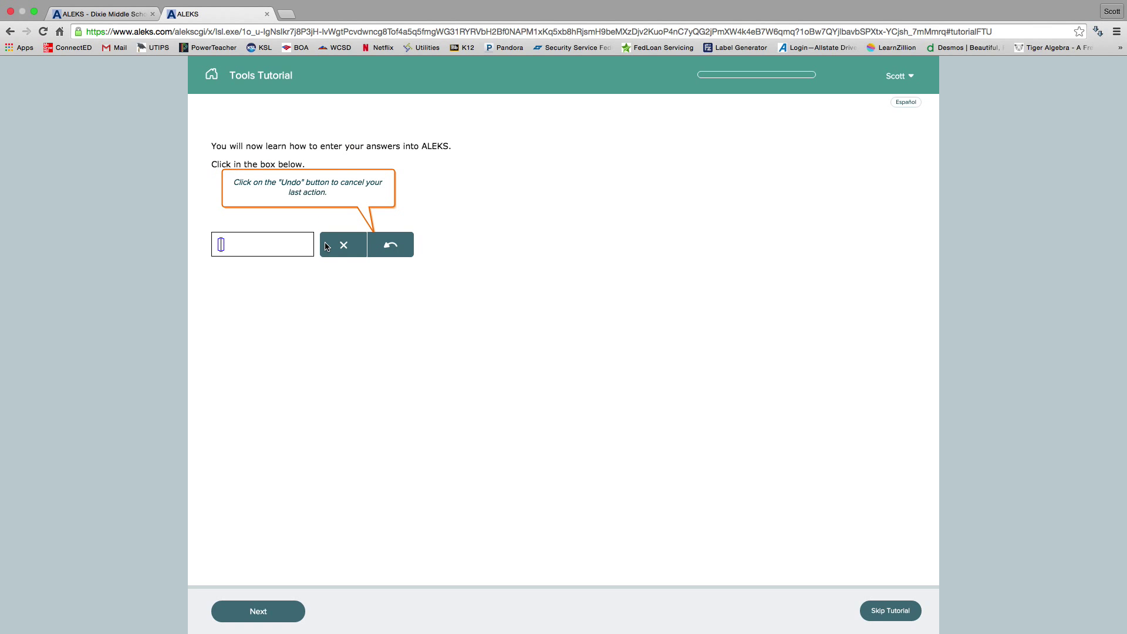
left_click(401, 247)
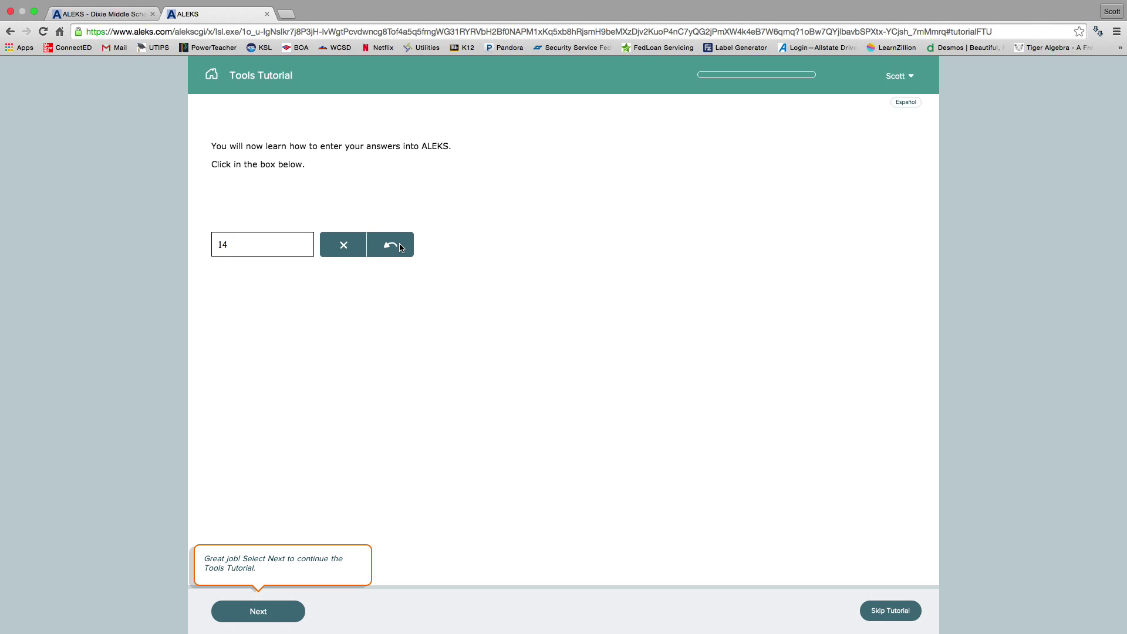
left_click(267, 608)
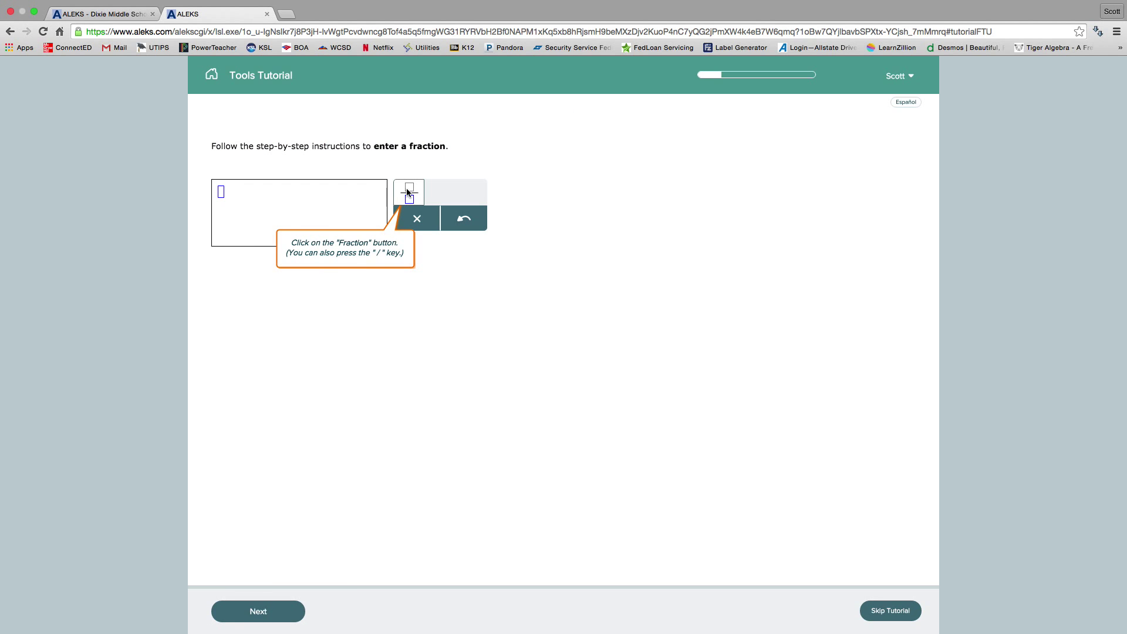
- Enter the fraction 2/3 in the answer box and continue to the parentheses exercise
left_click(408, 192)
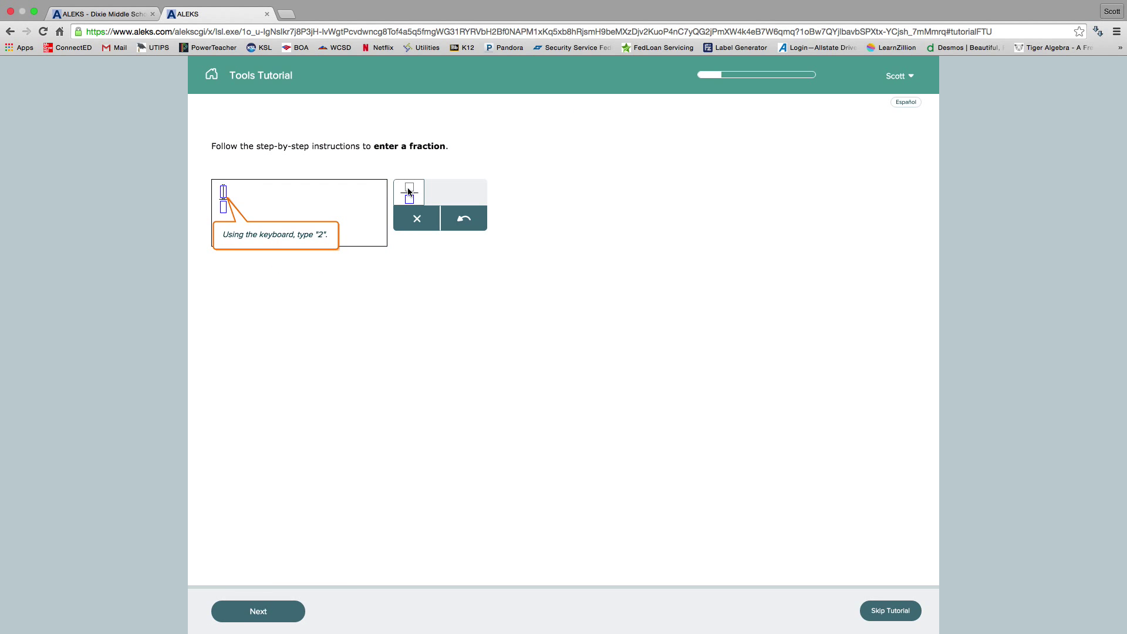
type("2")
left_click(224, 207)
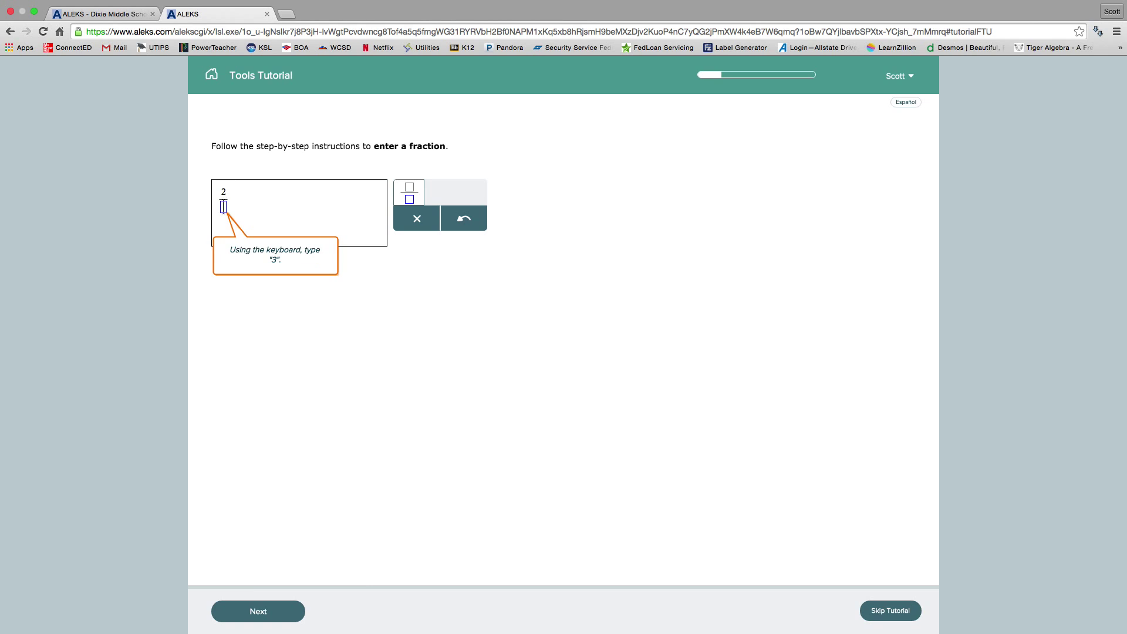
type("3")
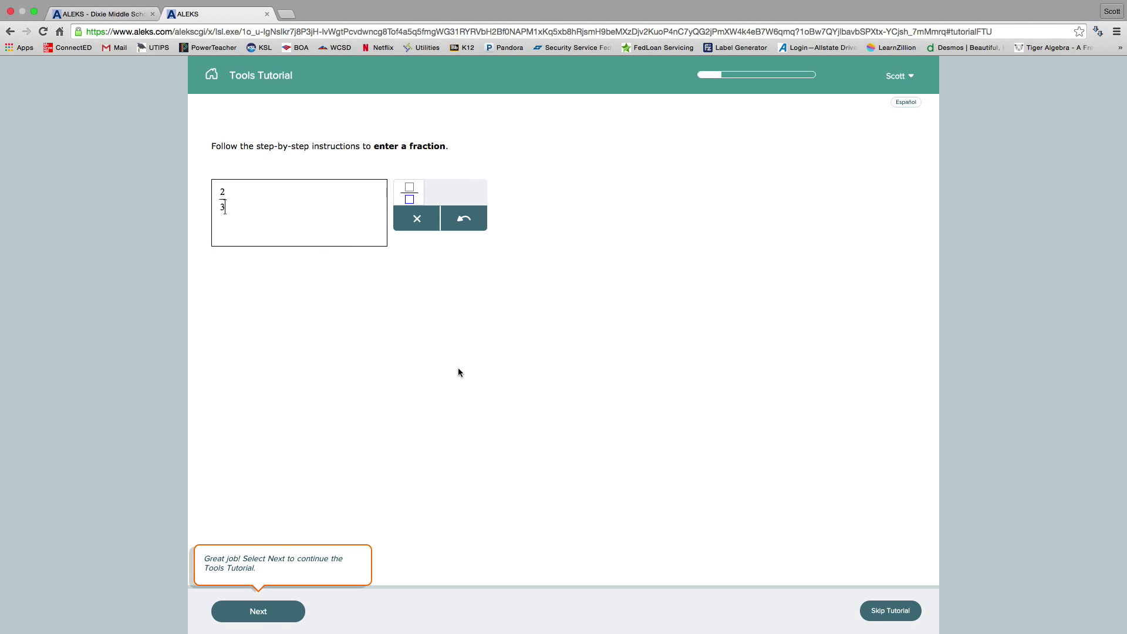
left_click(267, 609)
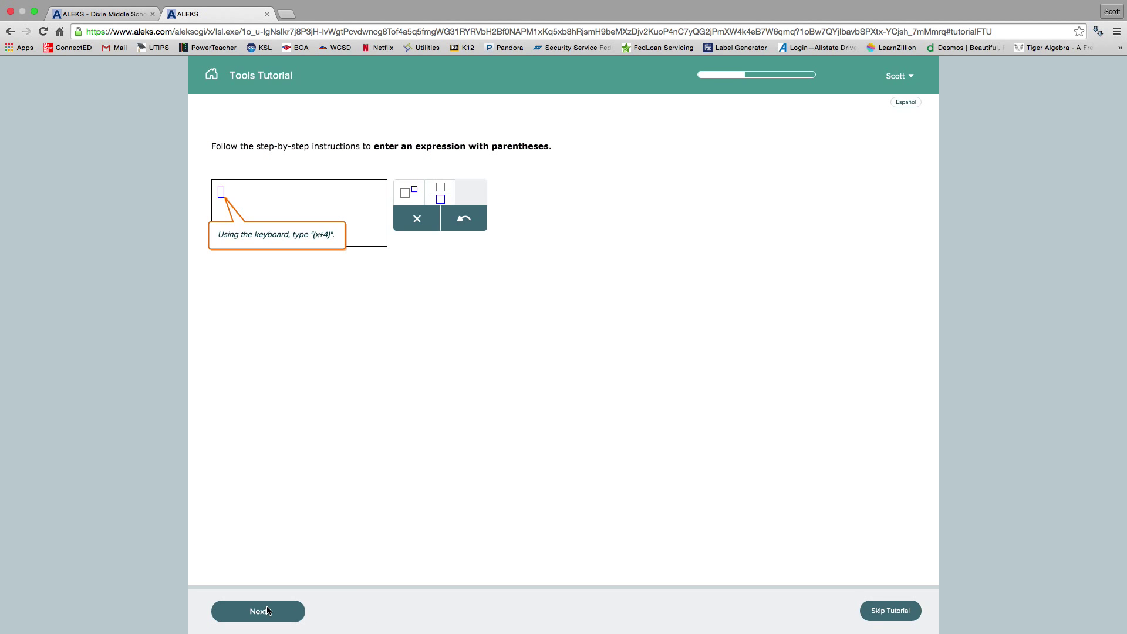
- Skip the rest of the Tools Tutorial and the Initial Knowledge Check, using Moderate Knowledge of Integrated Mathematics I
left_click(886, 612)
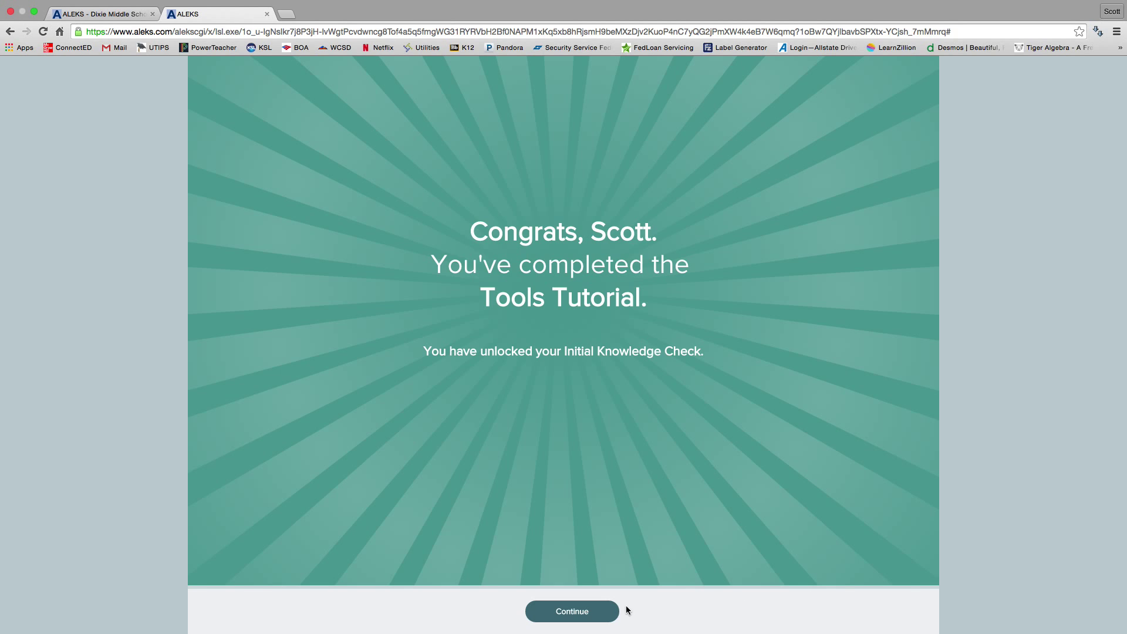
left_click(598, 618)
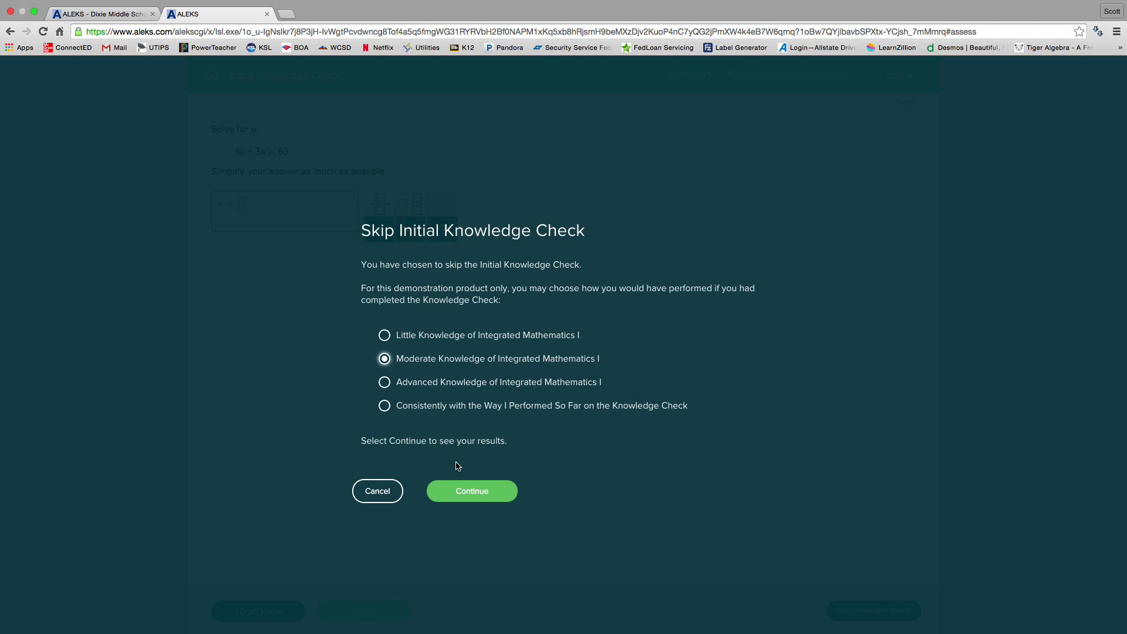
left_click(471, 493)
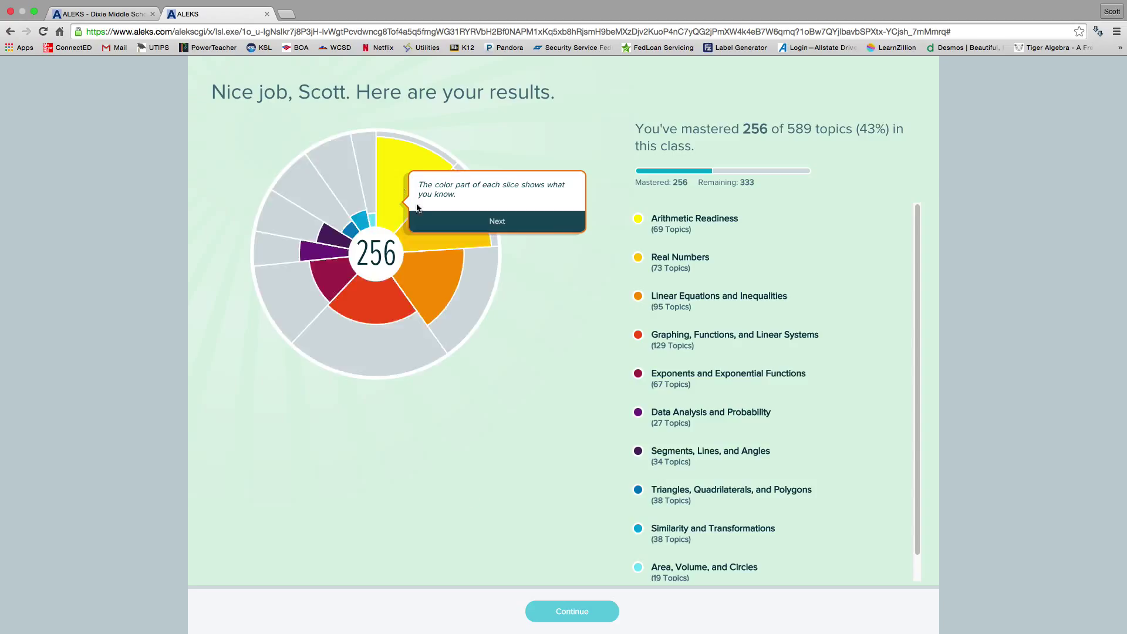
- View the Arithmetic Readiness slice of the results pie, dismiss the tips and continue to the class home page
mouse_move(399, 184)
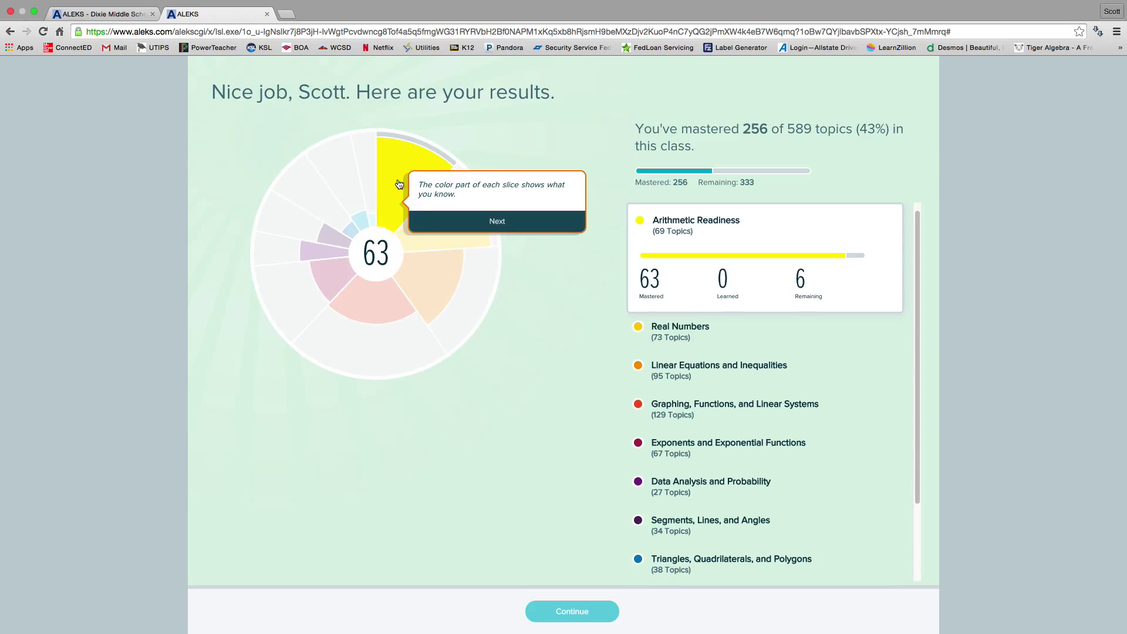
left_click(384, 125)
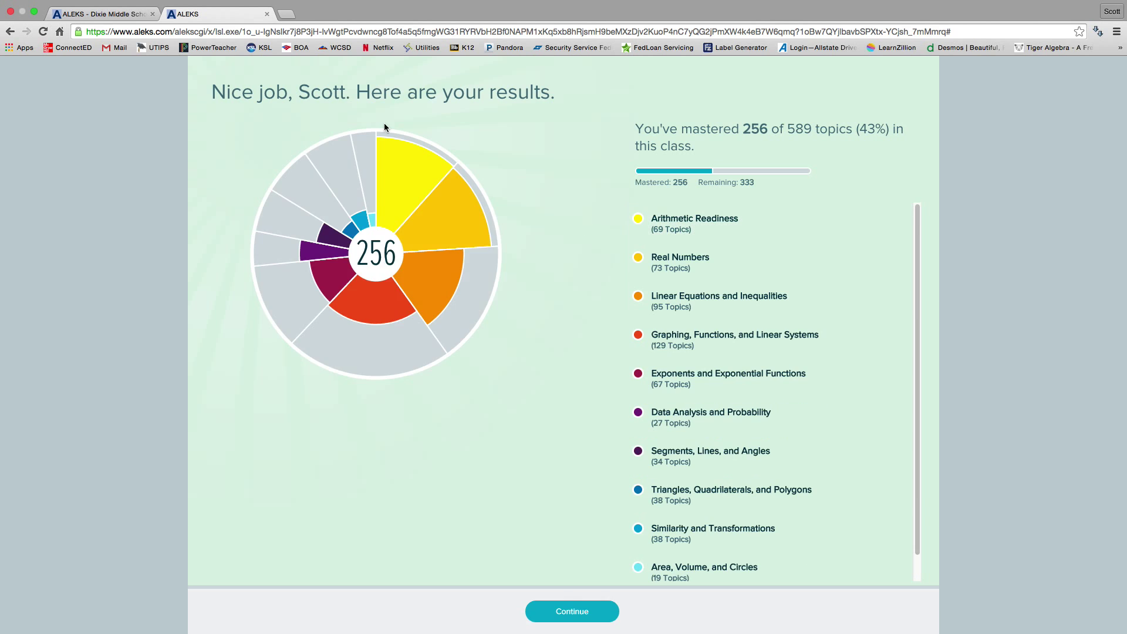
left_click(597, 611)
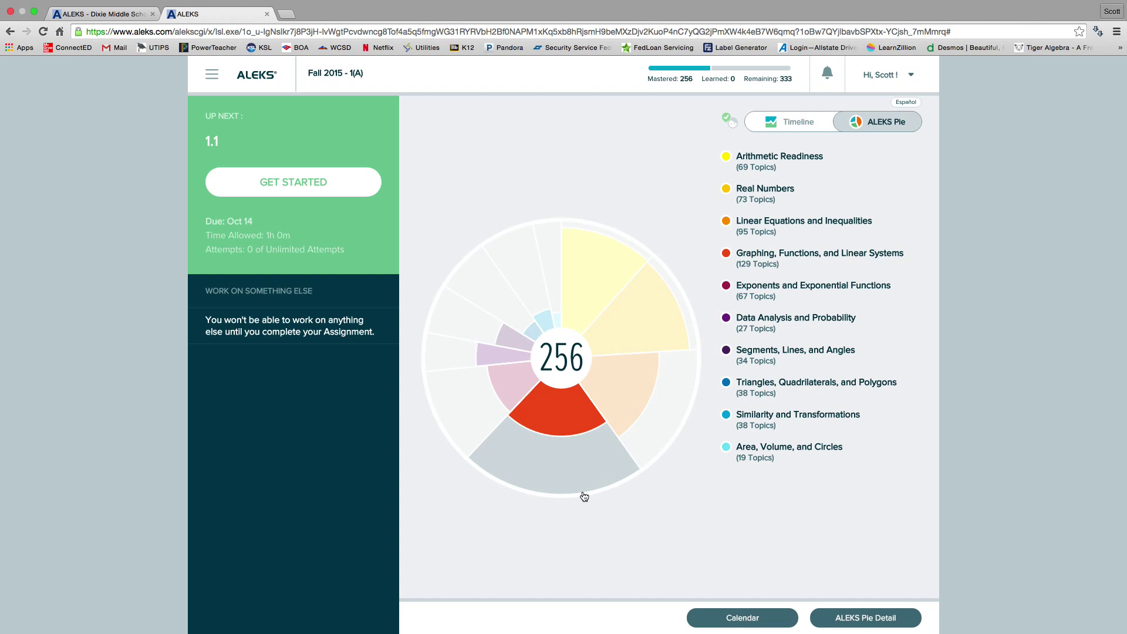
- Show the Timeline on the home page and inspect the Aug 26 milestone's details, closing them when done
left_click(810, 122)
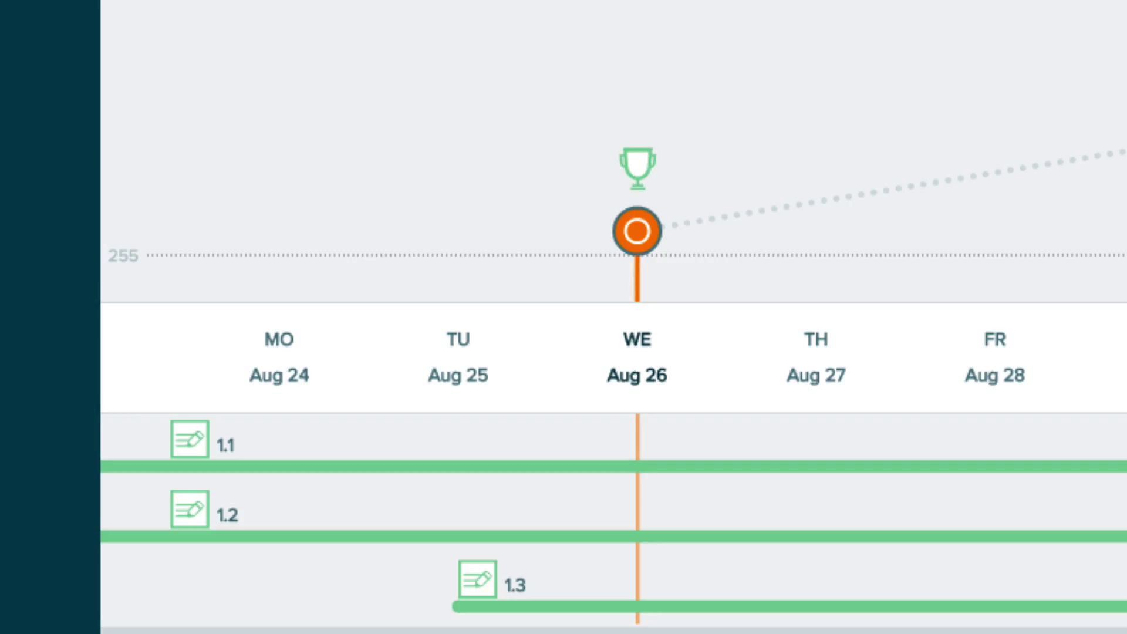
left_click(646, 241)
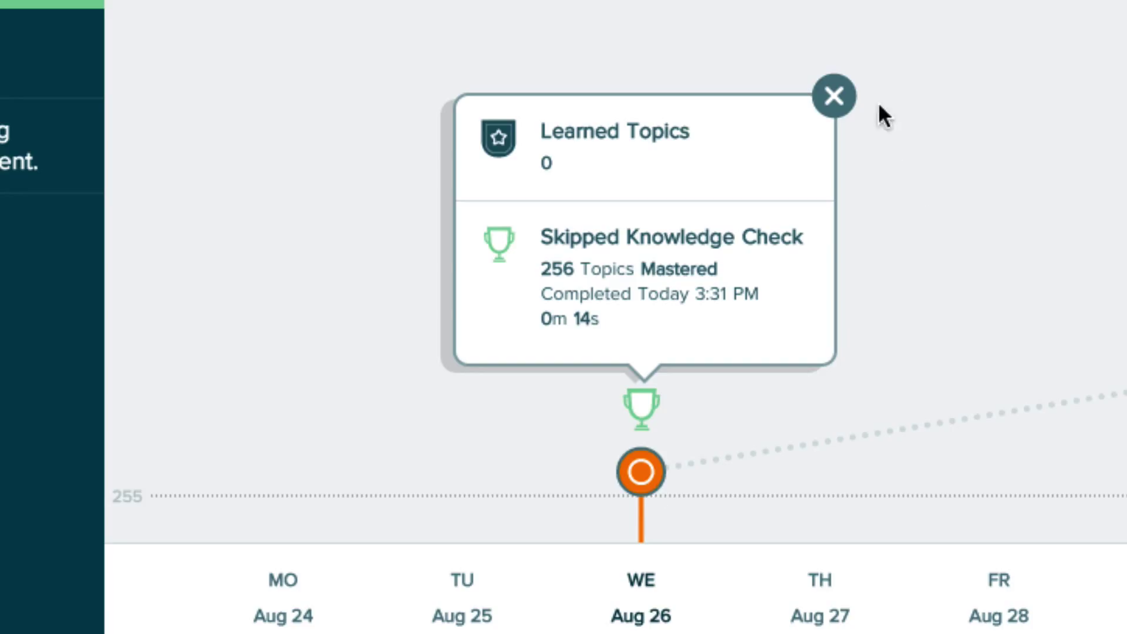
left_click(832, 98)
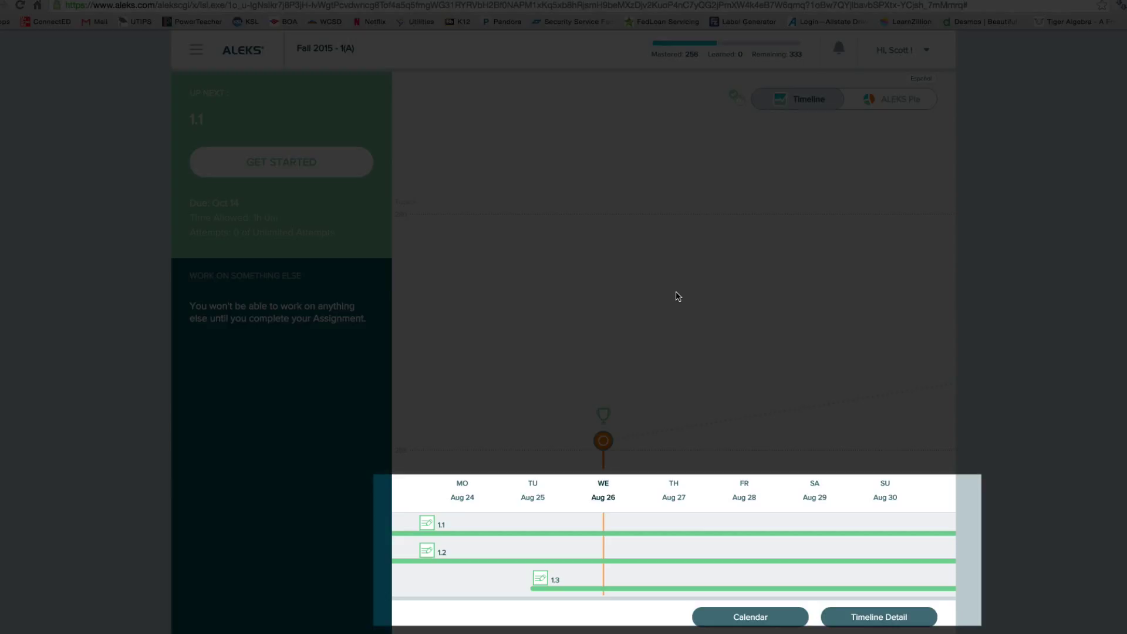
left_click(679, 296)
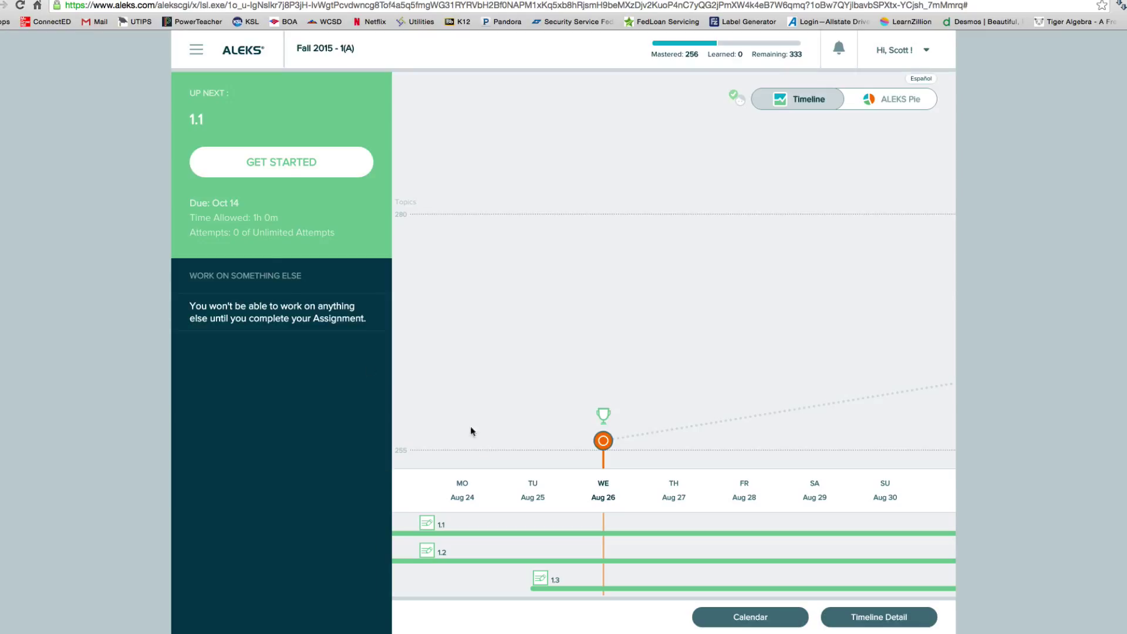
- Look through the Assignments list and return to the class home page
left_click(197, 52)
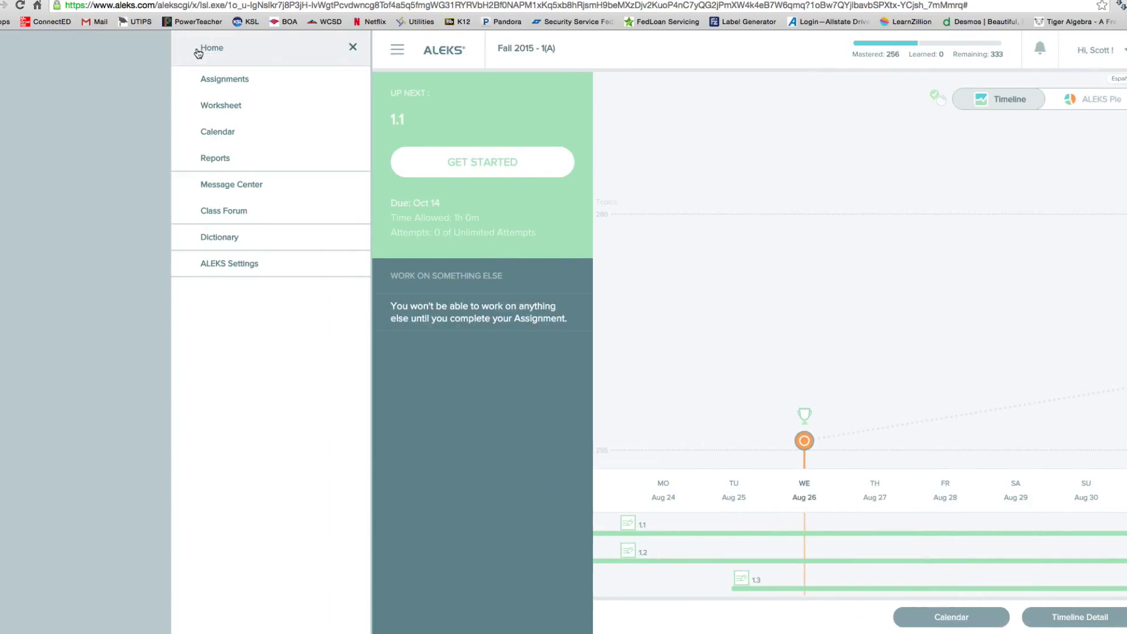
left_click(214, 81)
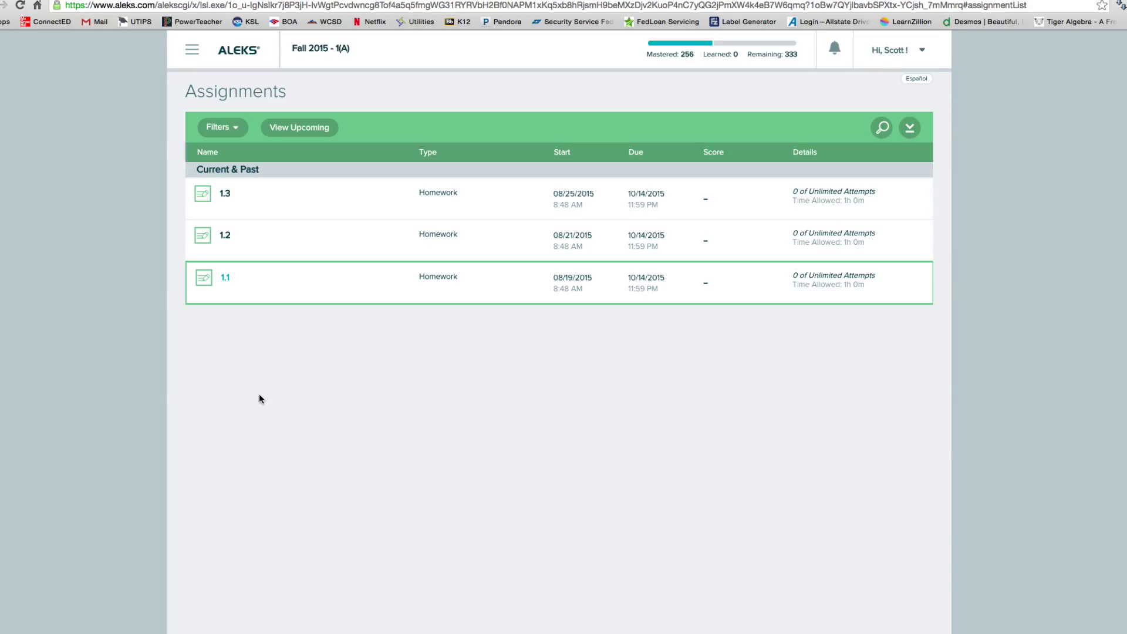
left_click(229, 56)
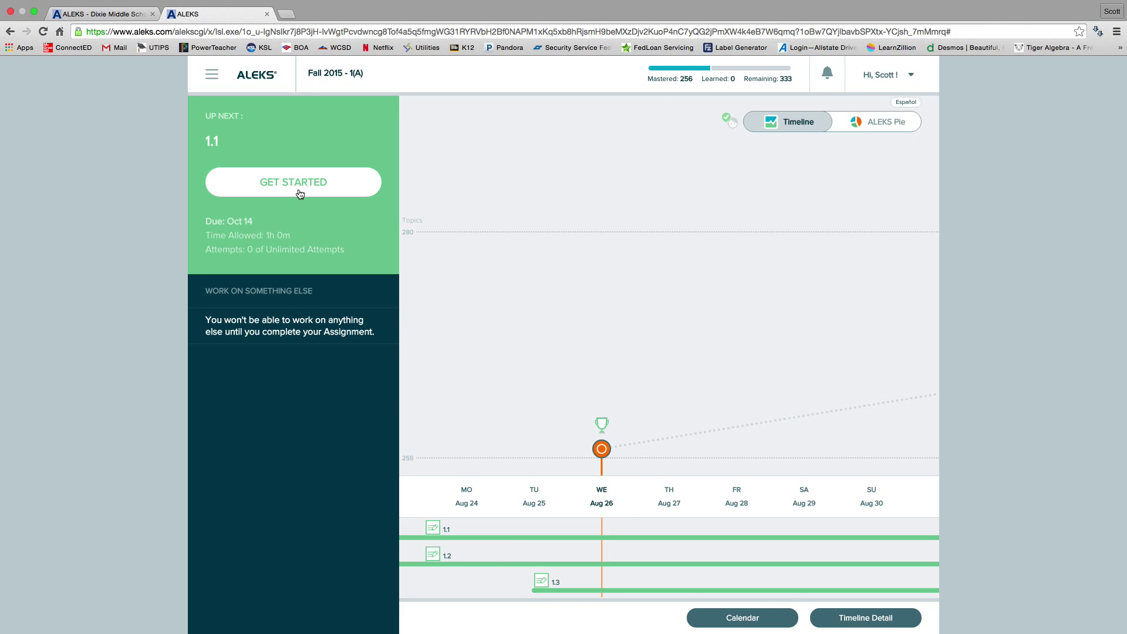
- Start homework assignment 1.1 and go through the tips on problem navigation and submission
left_click(300, 193)
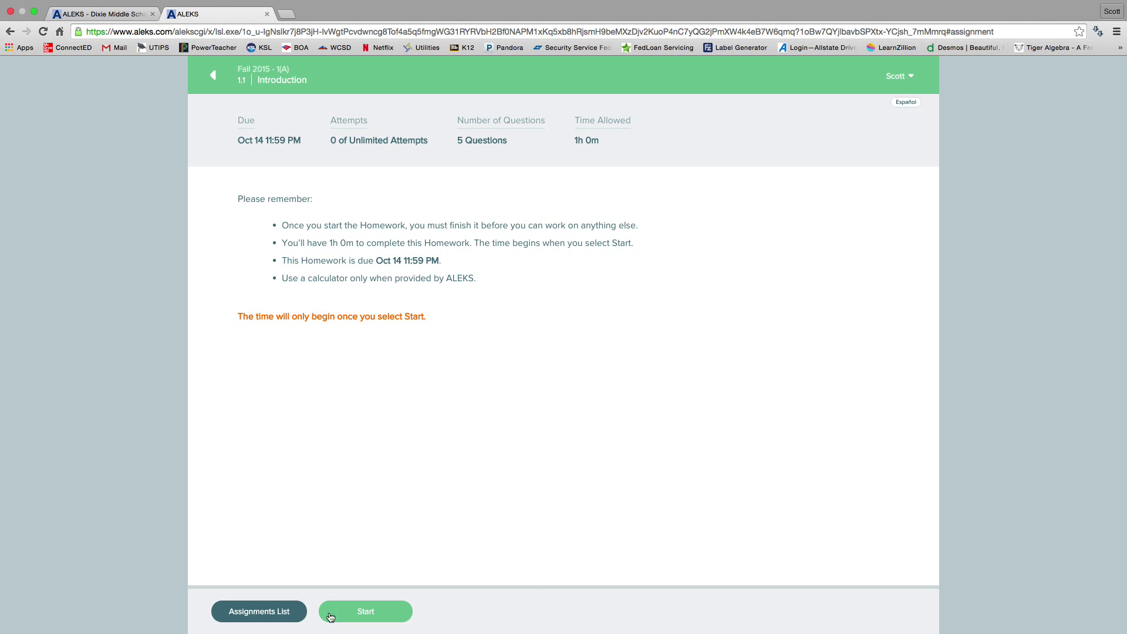
left_click(345, 615)
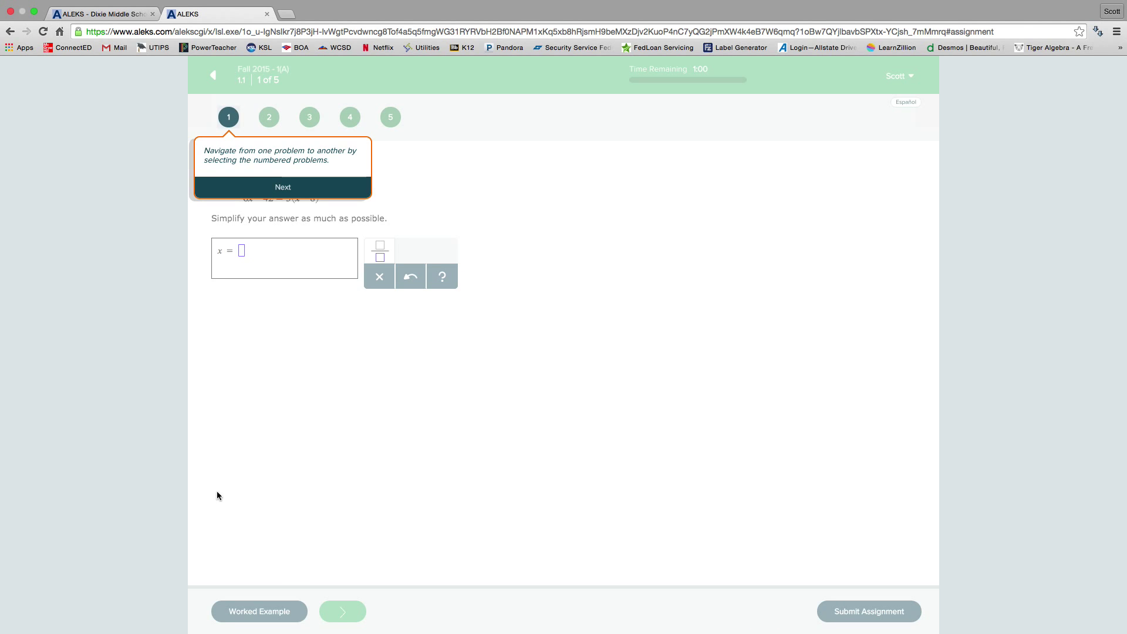
left_click(283, 187)
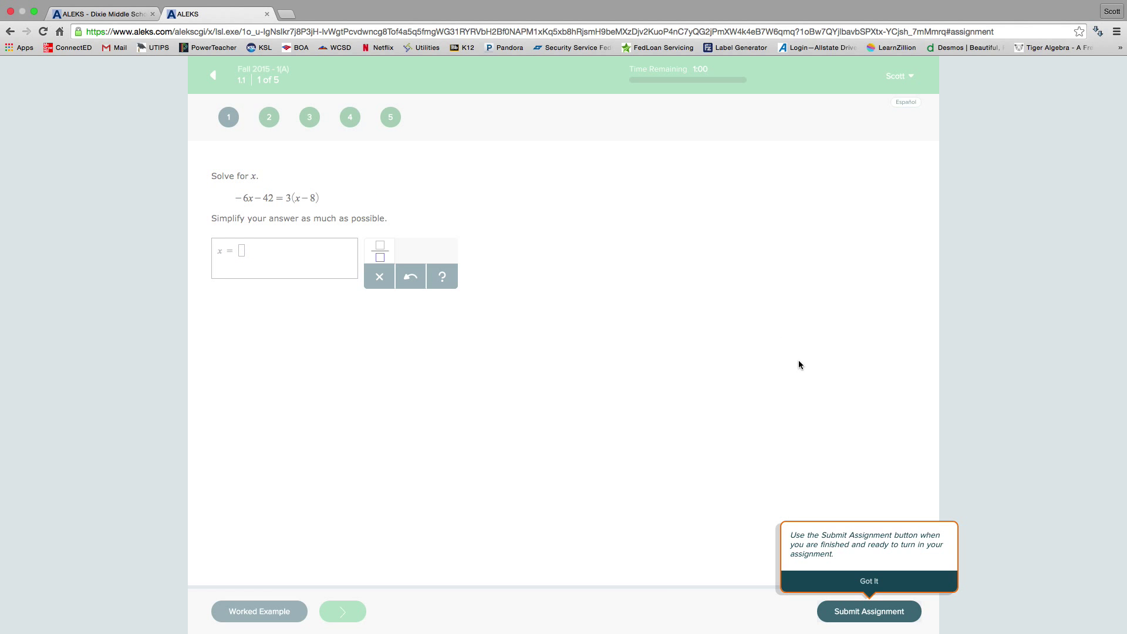
left_click(883, 583)
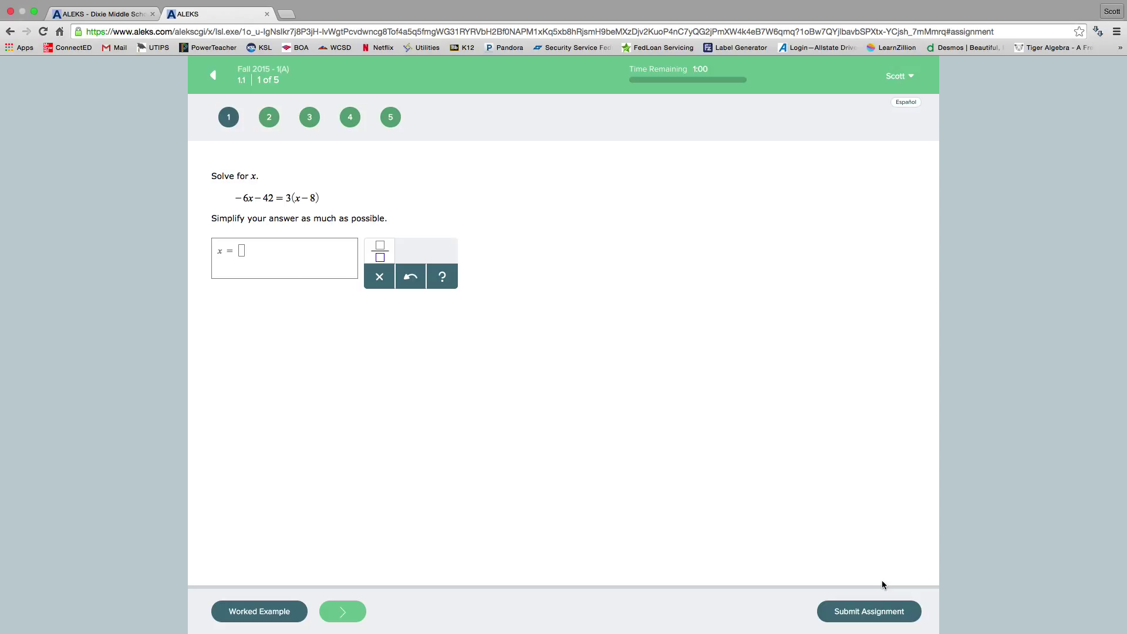
- Submit assignment 1.1 without answering any questions and return to the class home page
left_click(874, 613)
left_click(873, 611)
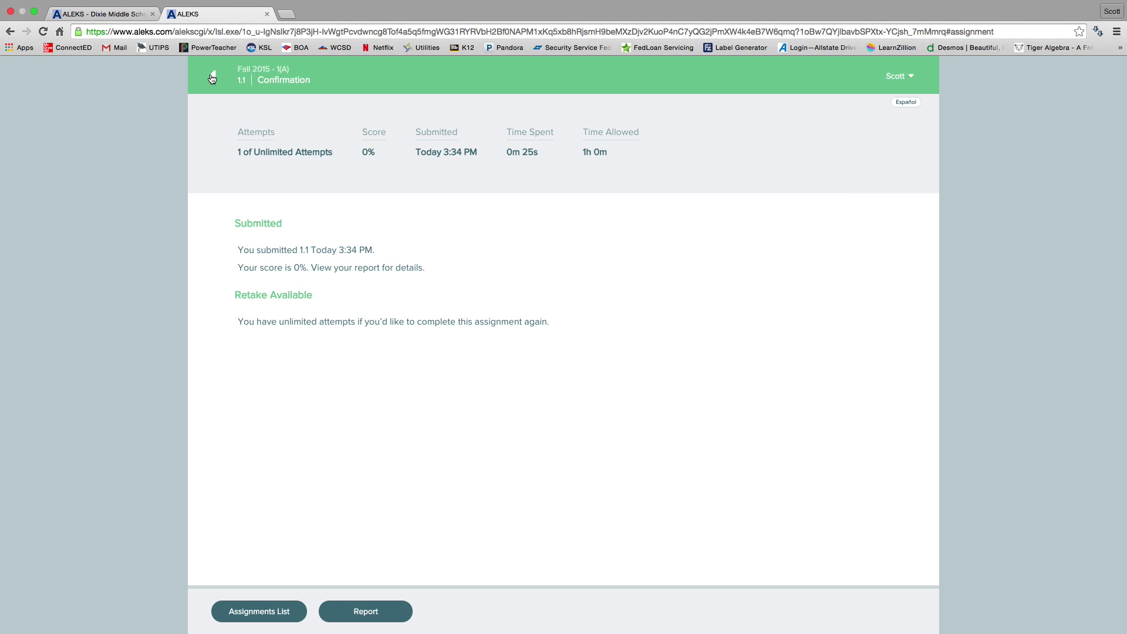
left_click(212, 79)
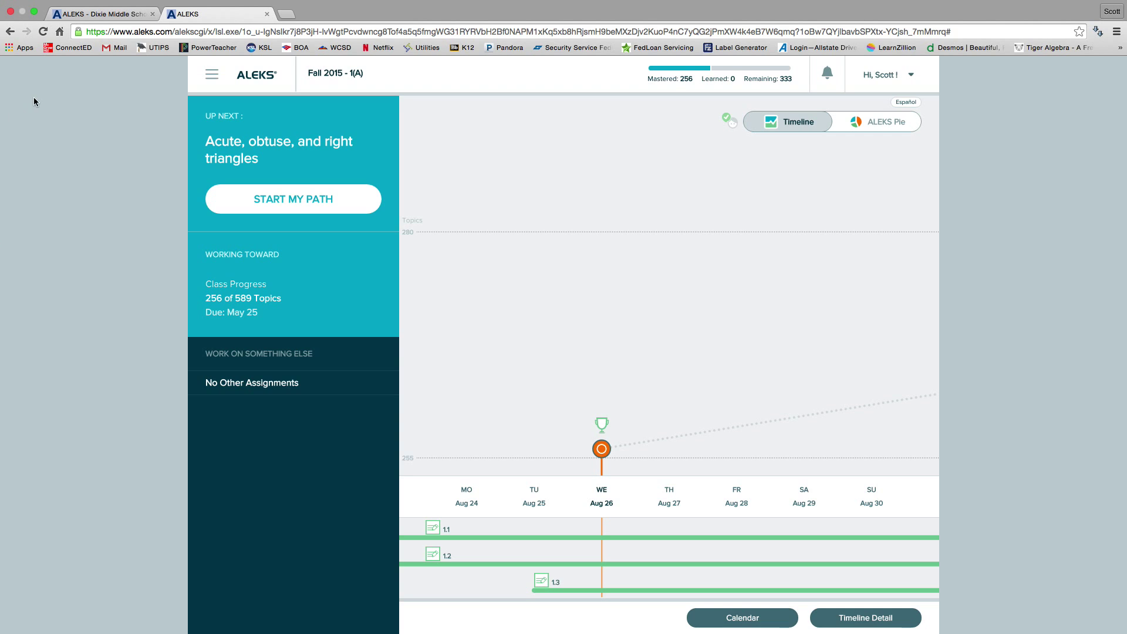
- Start the learning path on acute, obtuse, and right triangles, dismiss the tip and view the explanation on its Learning Page
left_click(283, 211)
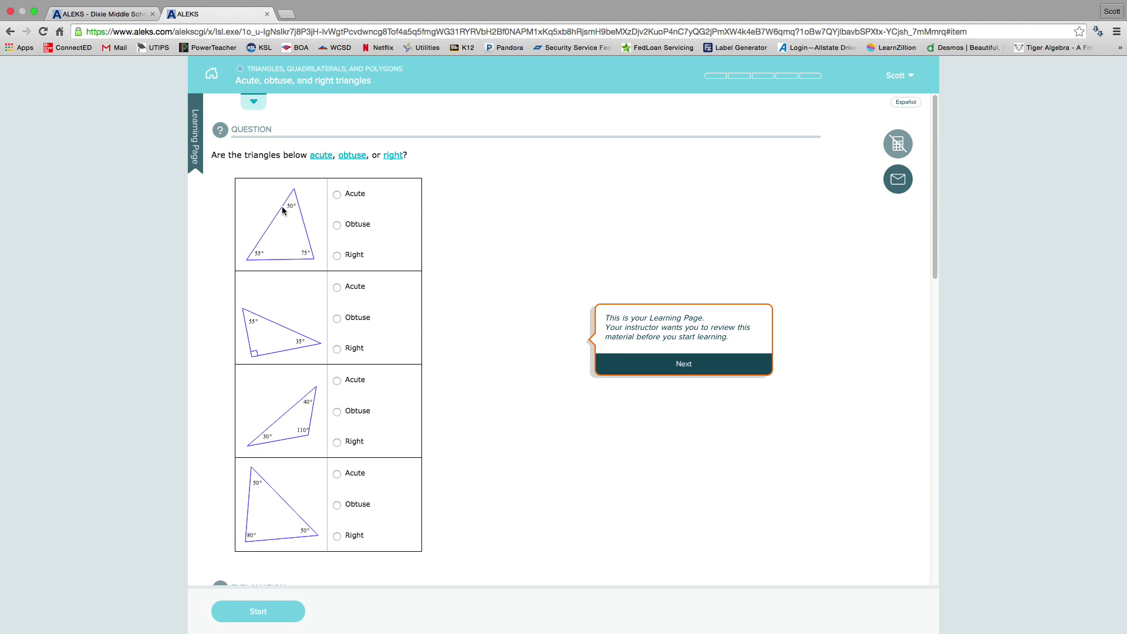
left_click(684, 364)
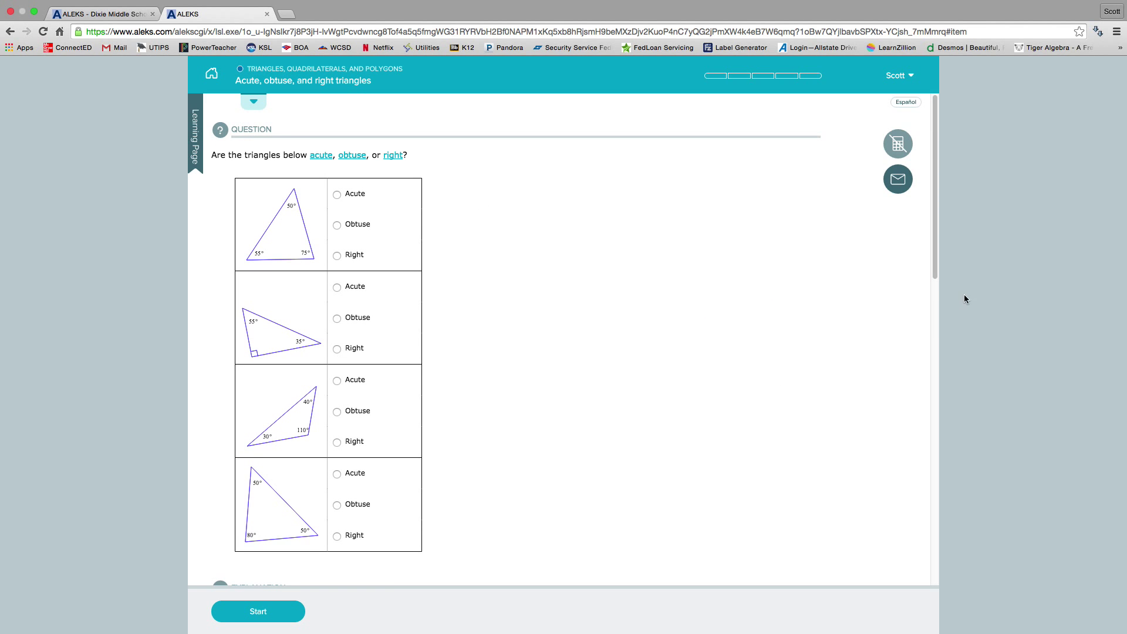
left_click_drag(935, 259, 946, 442)
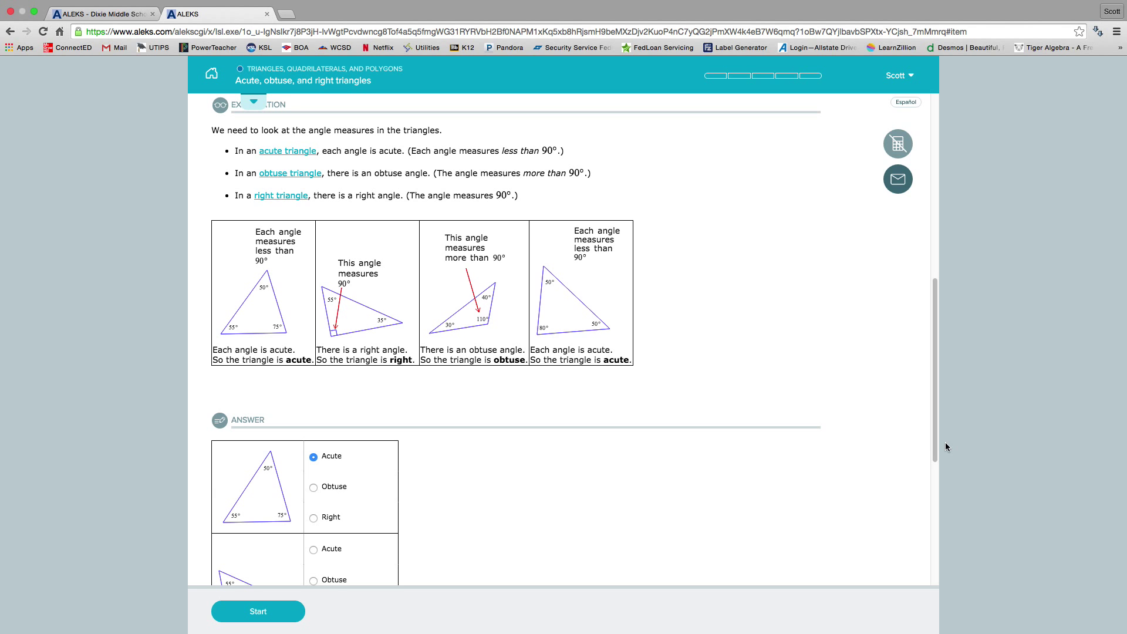
- Read the rest of the triangle explanation, start the practice questions, and dismiss the progress and Explanation tips
left_click_drag(936, 435, 971, 571)
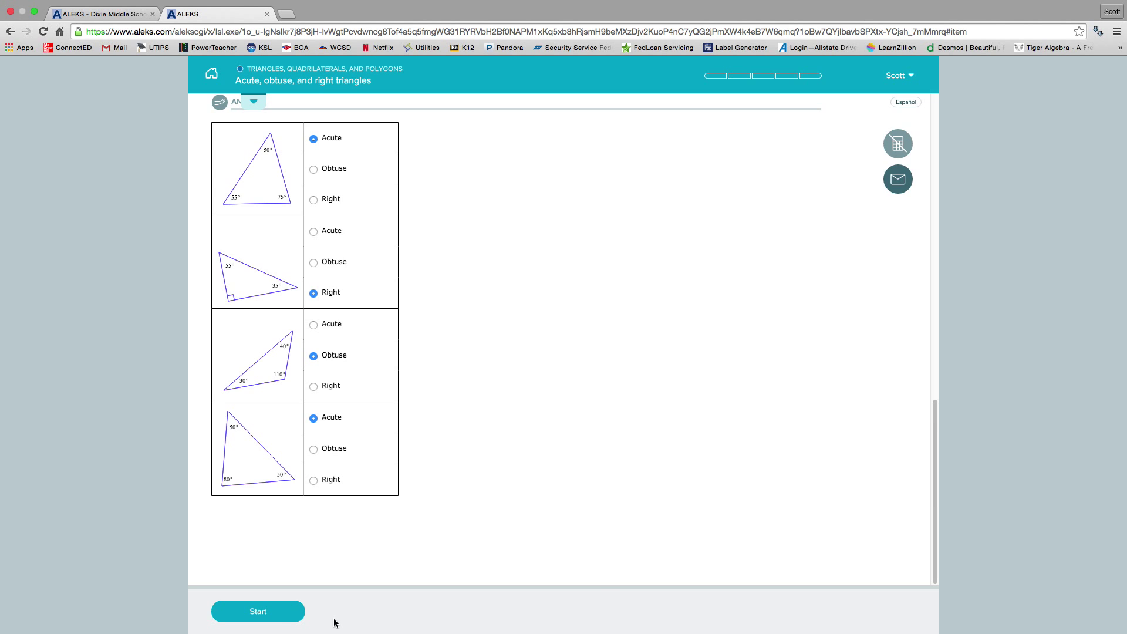
left_click(278, 615)
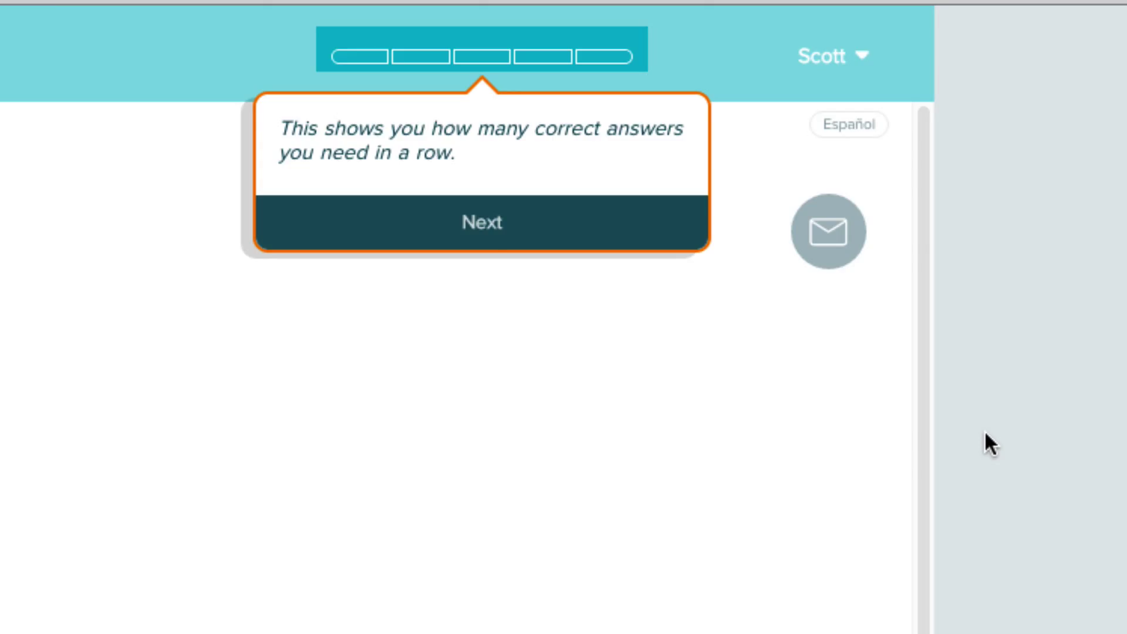
left_click(483, 225)
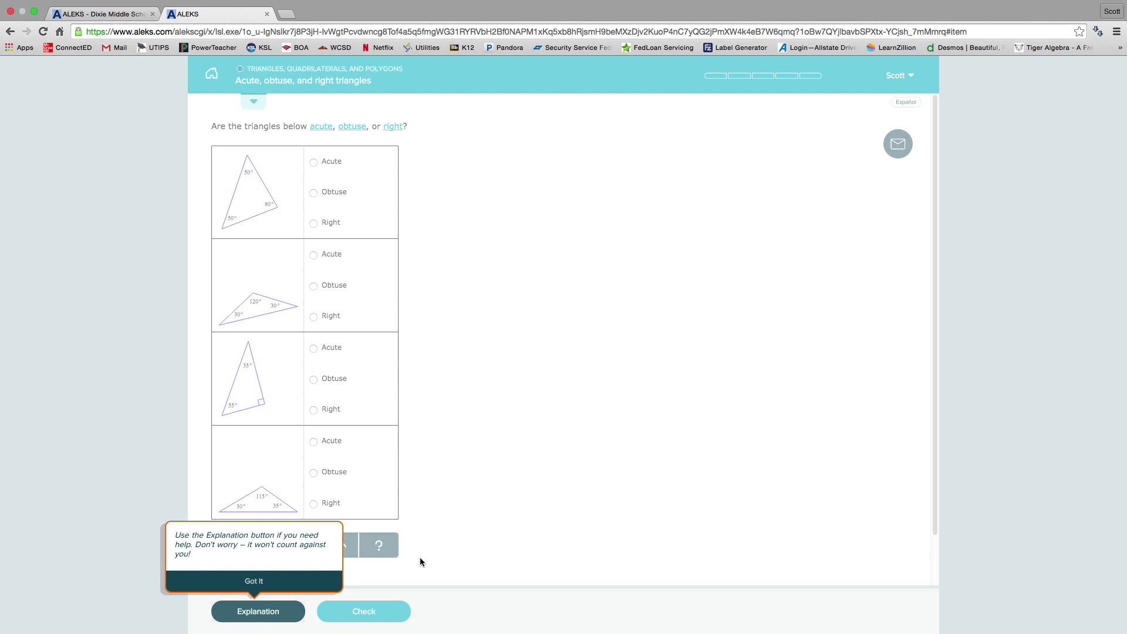
left_click(261, 583)
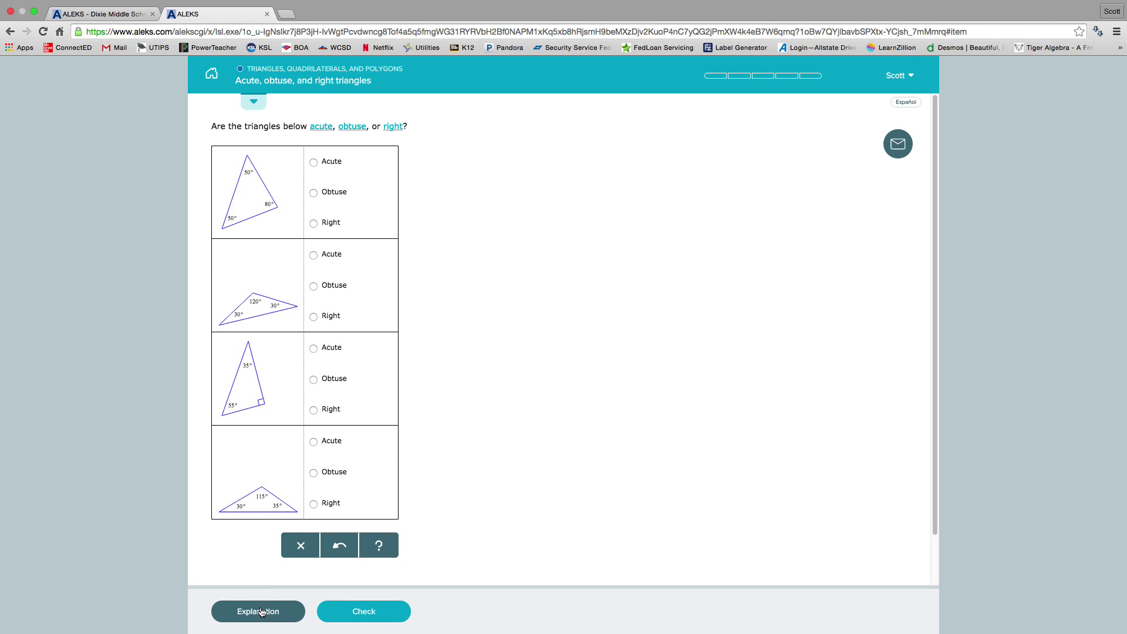
- View the explanation and answer for the current triangle question and start a new practice question
left_click(262, 611)
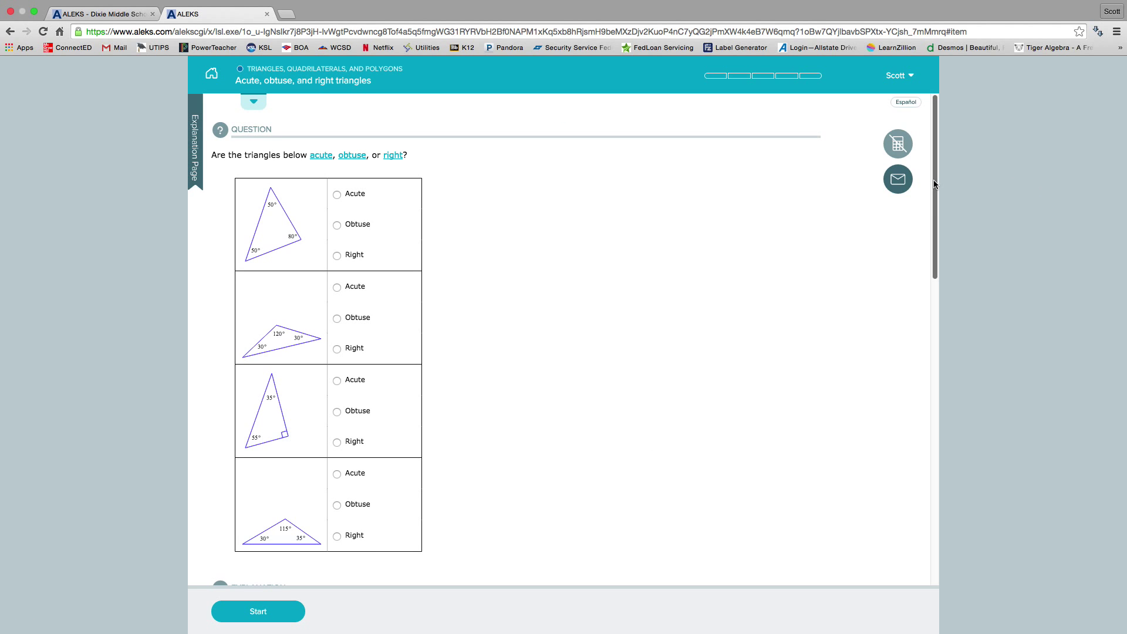
left_click_drag(934, 179, 954, 491)
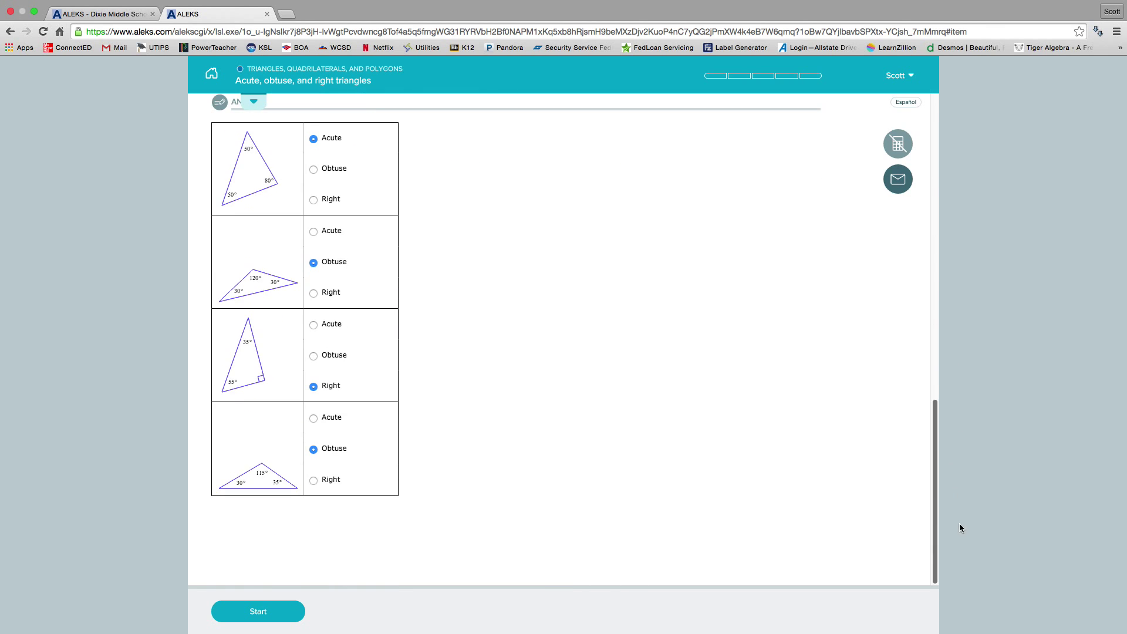
left_click(276, 610)
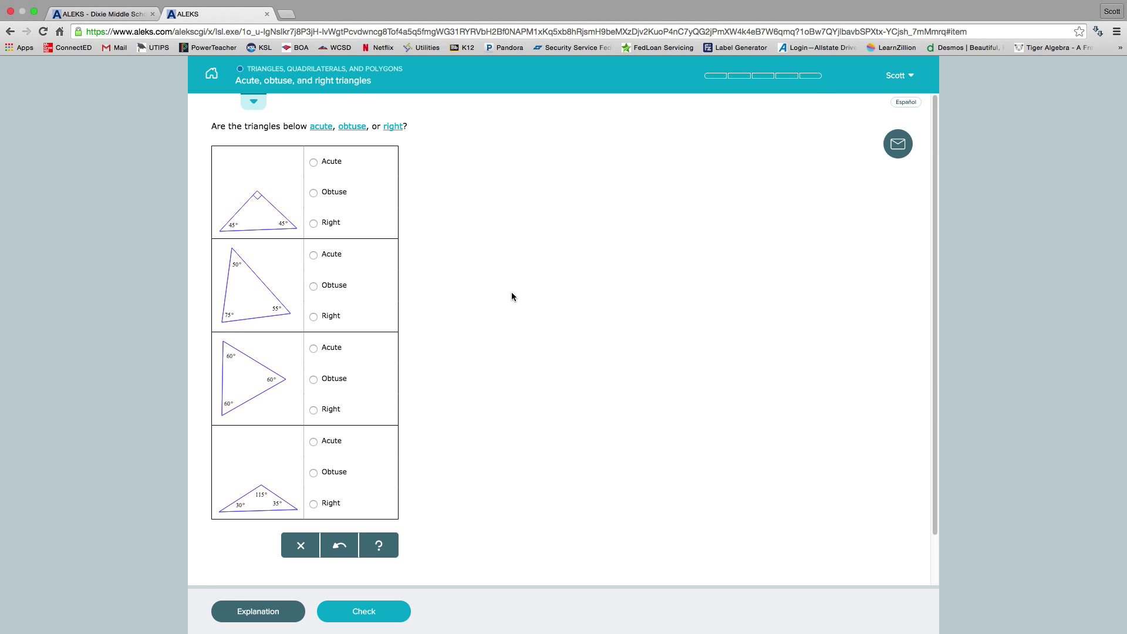
- Classify the four triangles in order as right, acute, acute and obtuse, and check the answers
left_click(323, 225)
left_click(326, 258)
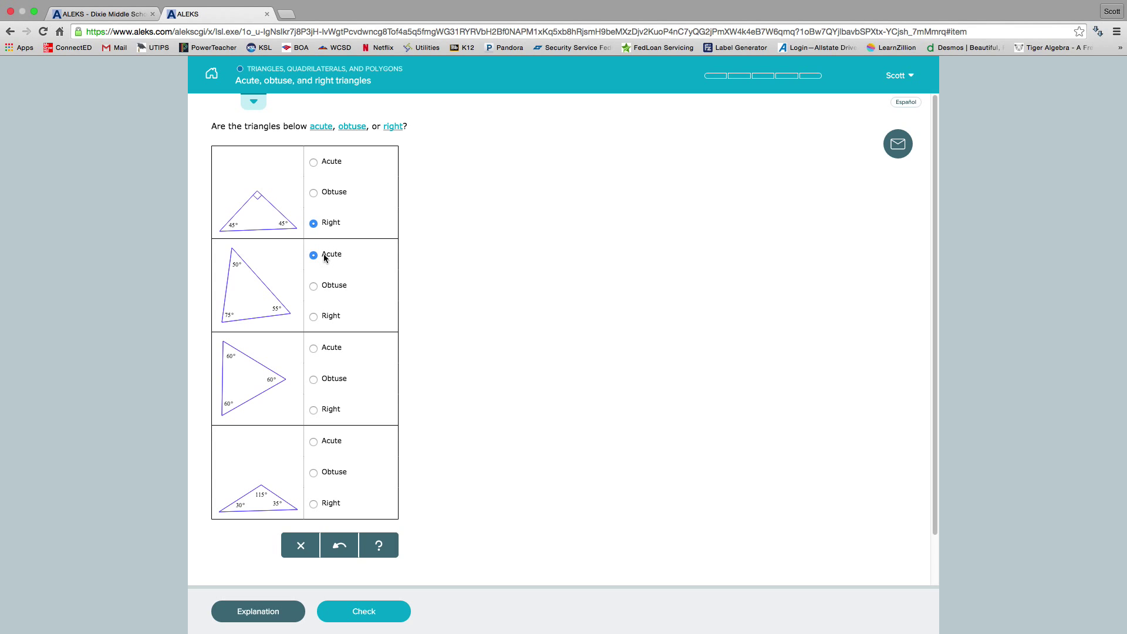
left_click(324, 349)
left_click(361, 611)
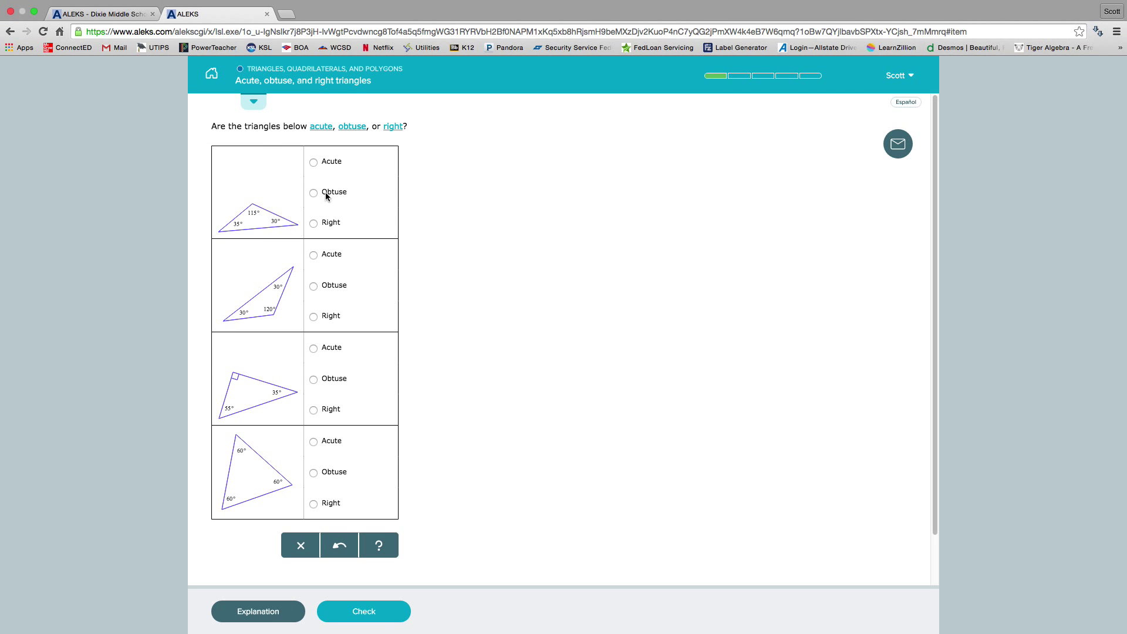
- Classify the next question's triangles in order as obtuse, obtuse, right and acute, and check the answers
left_click(315, 193)
left_click(339, 286)
left_click(335, 408)
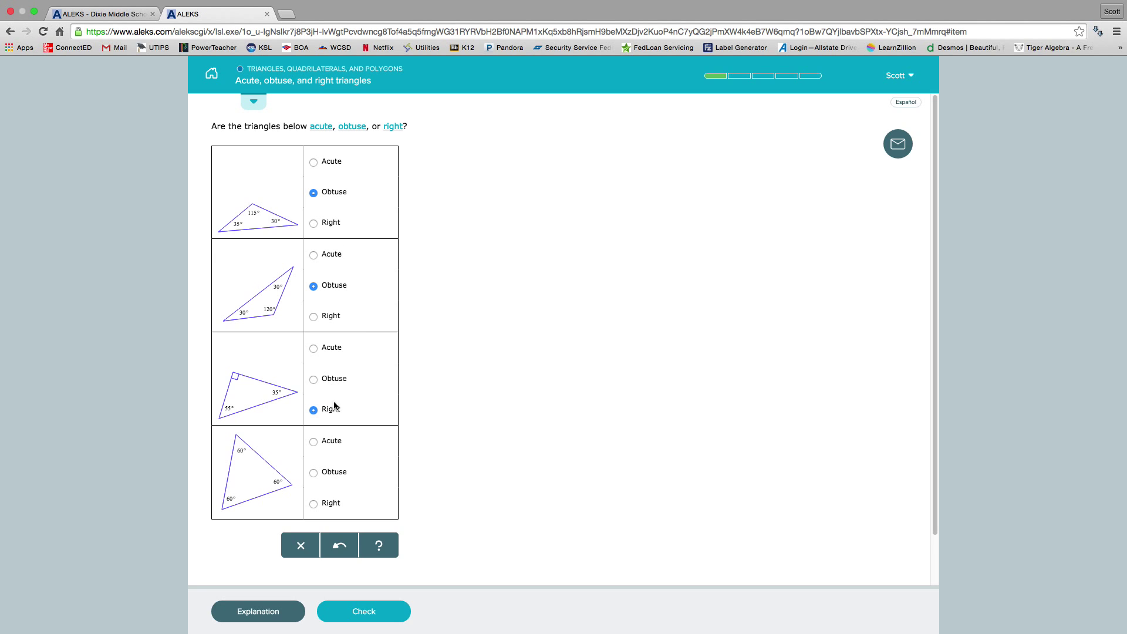
left_click(341, 443)
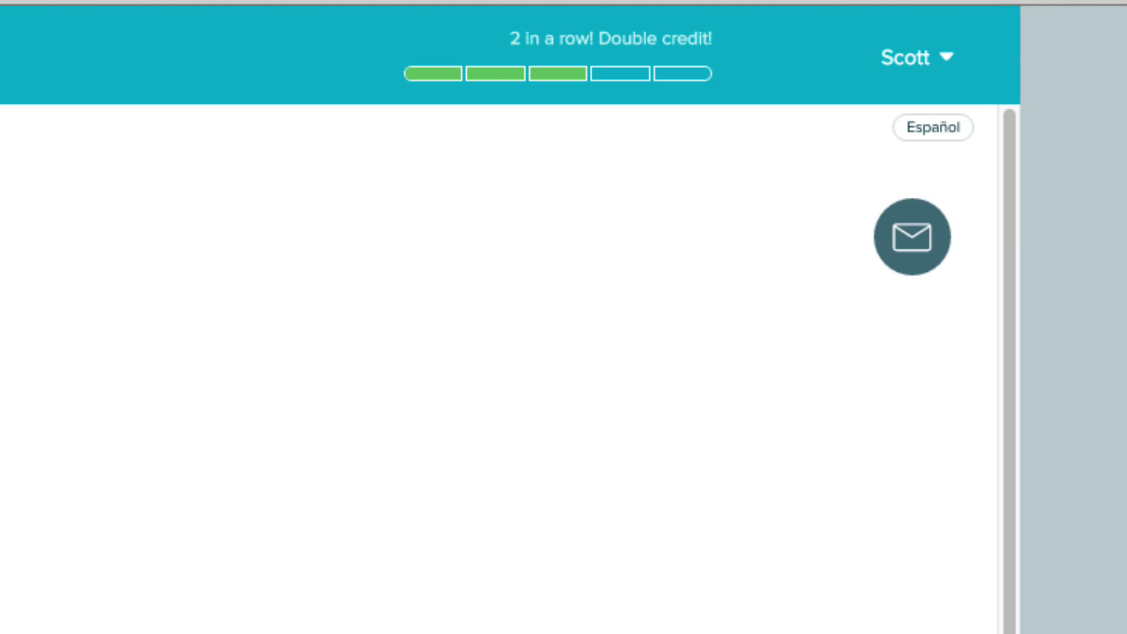
- On the following question, mark the triangles acute, acute, acute and obtuse, and submit these wrong answers twice
left_click(254, 611)
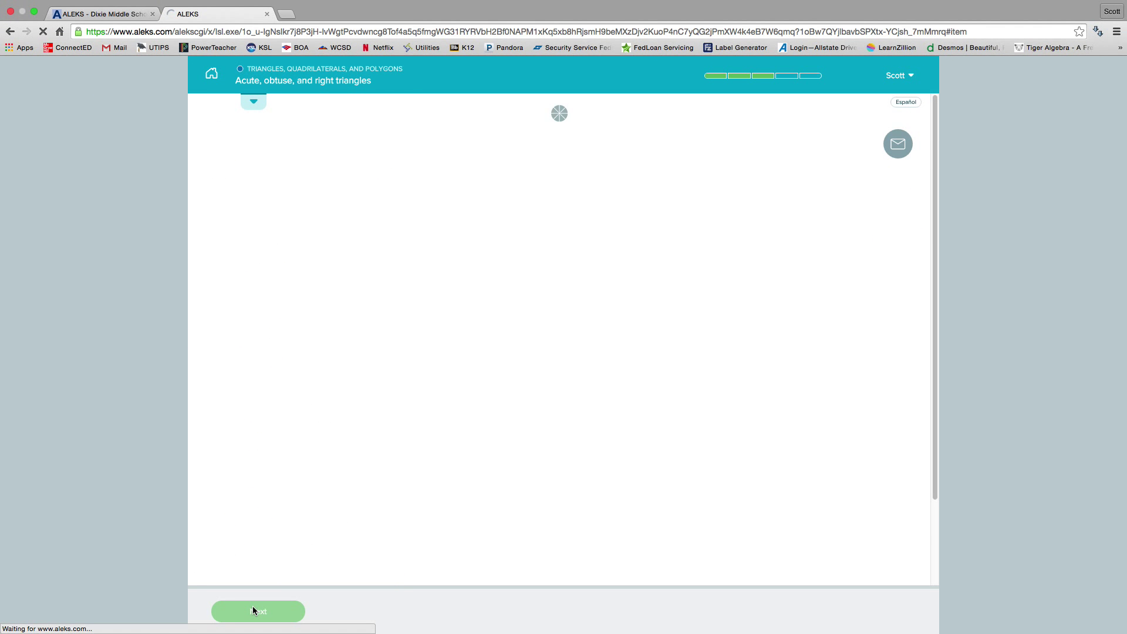
left_click(335, 162)
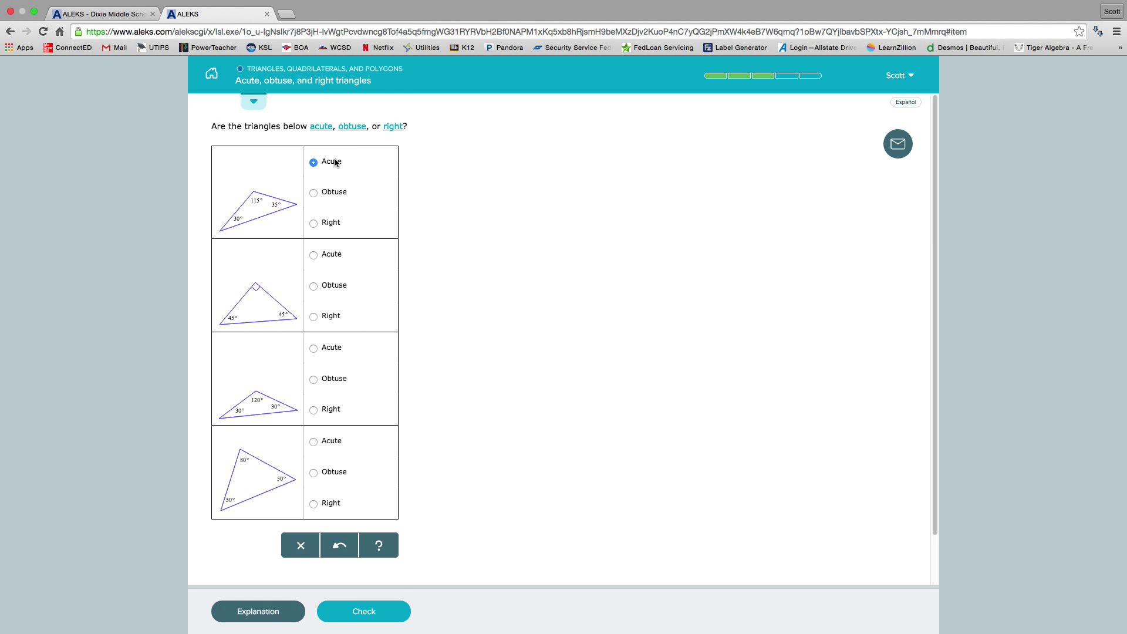
left_click(319, 254)
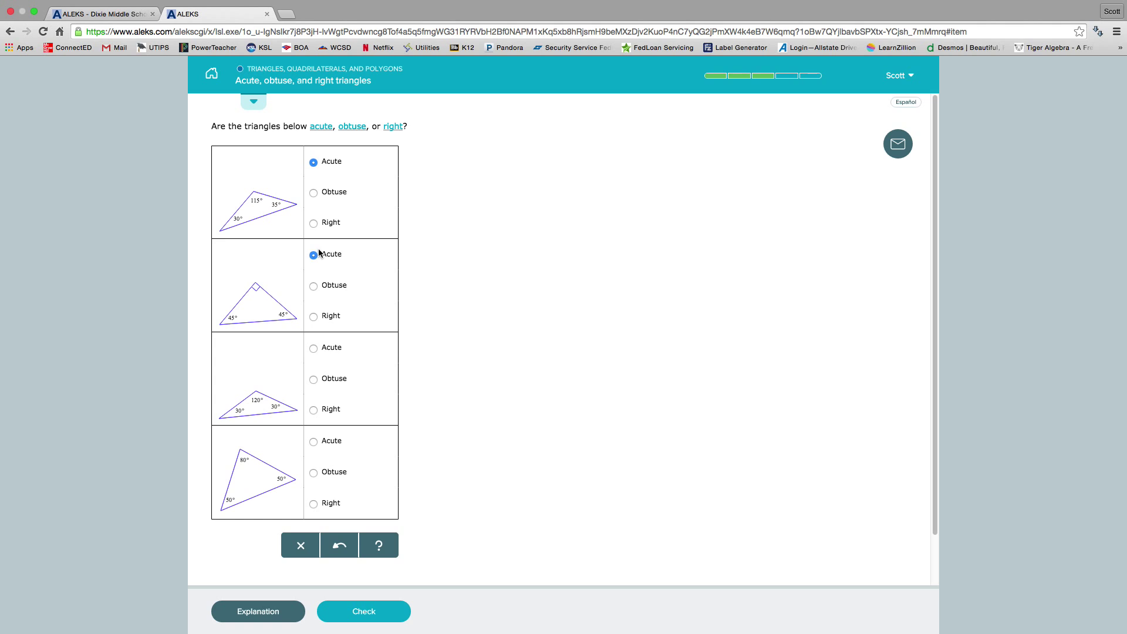
left_click(320, 351)
left_click(327, 472)
left_click(370, 616)
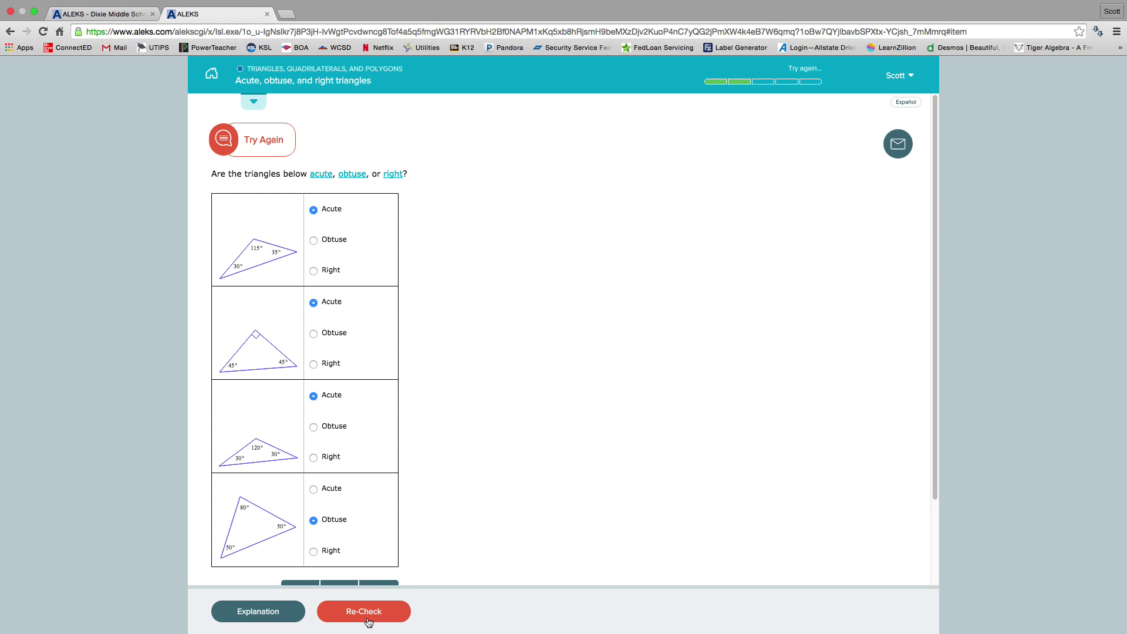
left_click(364, 611)
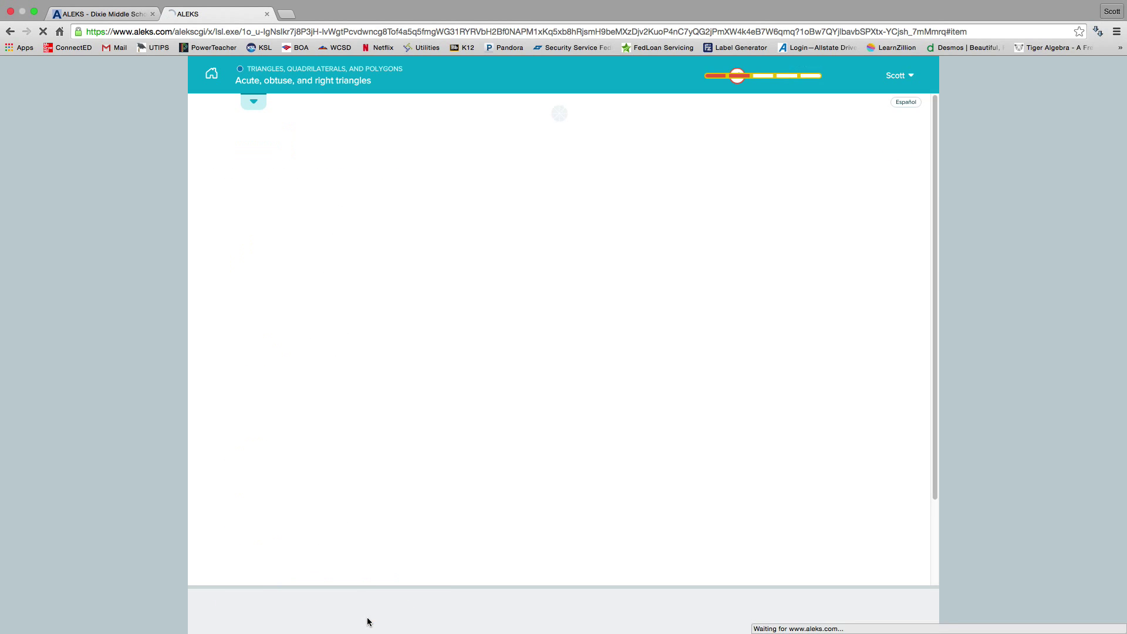
- Review the explanation and correct answers for the missed question and continue to a new one
scroll(943, 279, "down", 2)
scroll(944, 279, "down", 10)
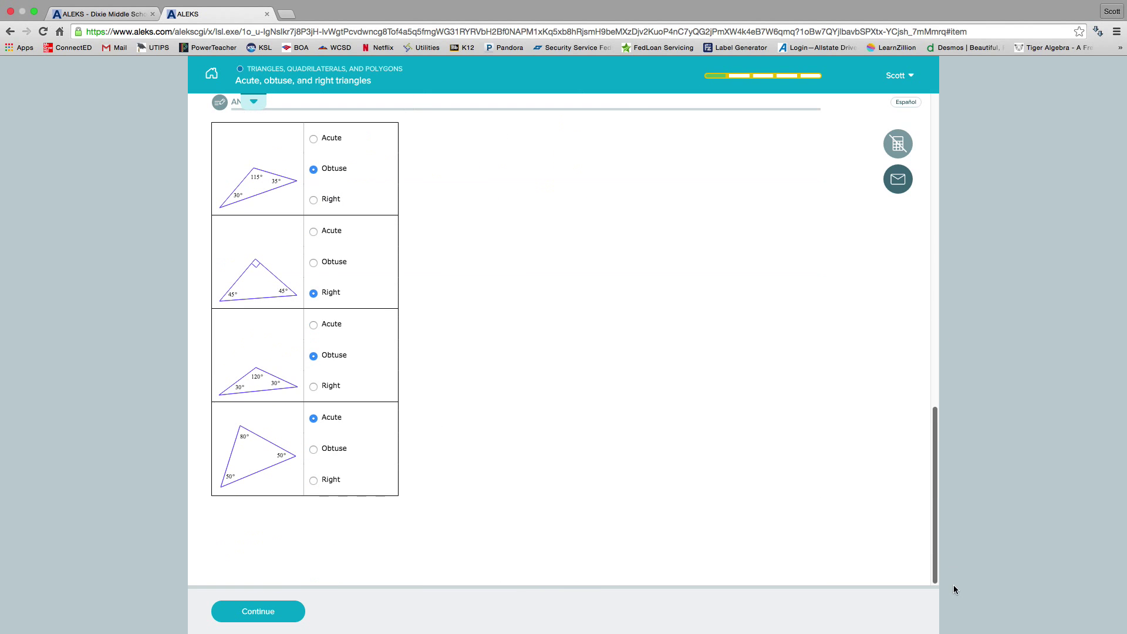
left_click(273, 614)
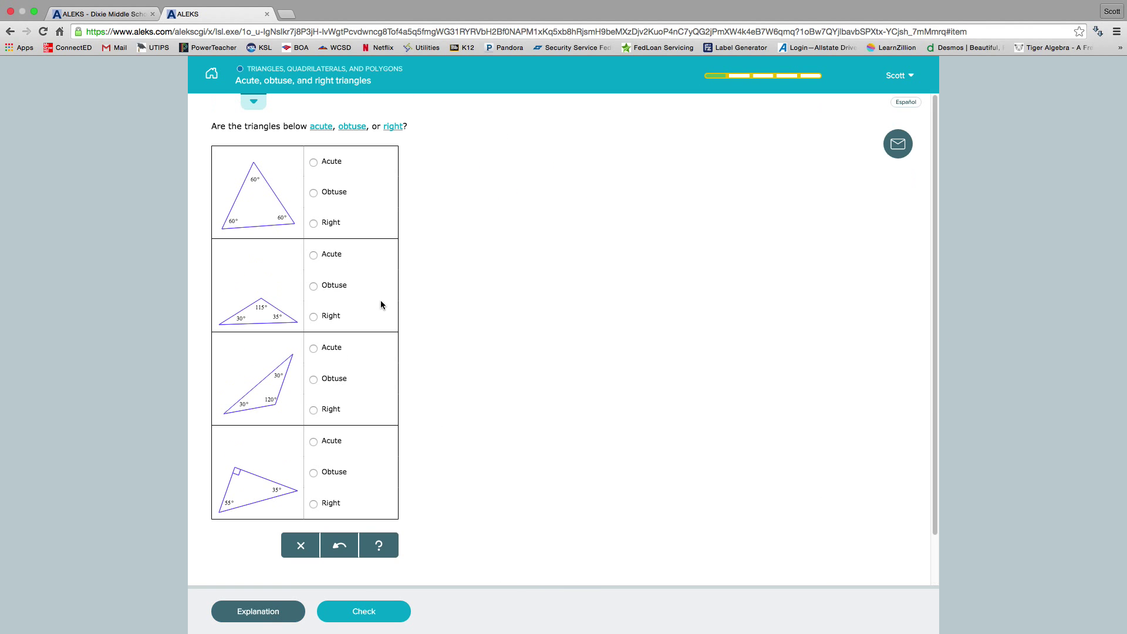
- Classify the new set of triangles in order as acute, obtuse, obtuse and right, and check the answers
left_click(336, 285)
left_click(335, 379)
left_click(331, 503)
left_click(364, 611)
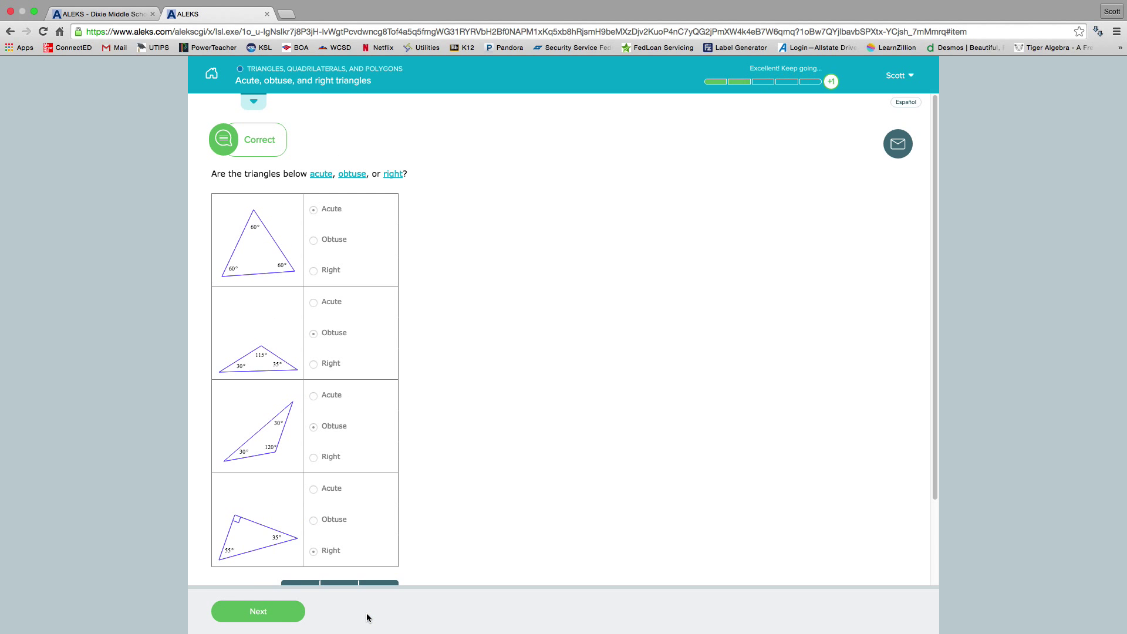
- Go to the next question, classify its triangles in order as right, acute, obtuse and acute, and check the answers
left_click(275, 615)
left_click(324, 224)
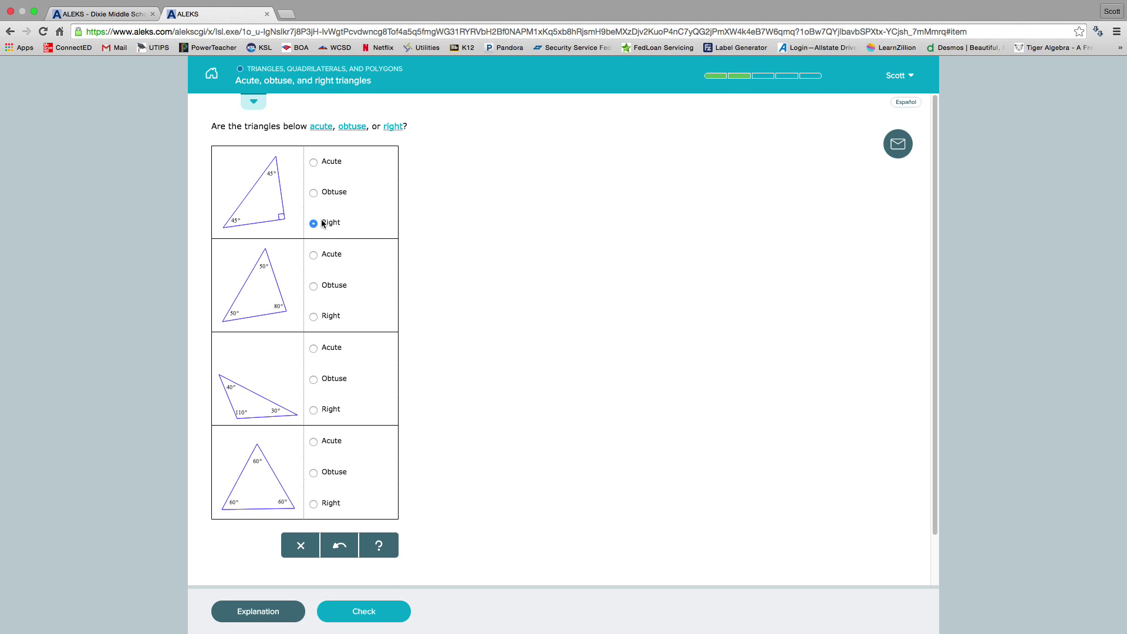
left_click(338, 258)
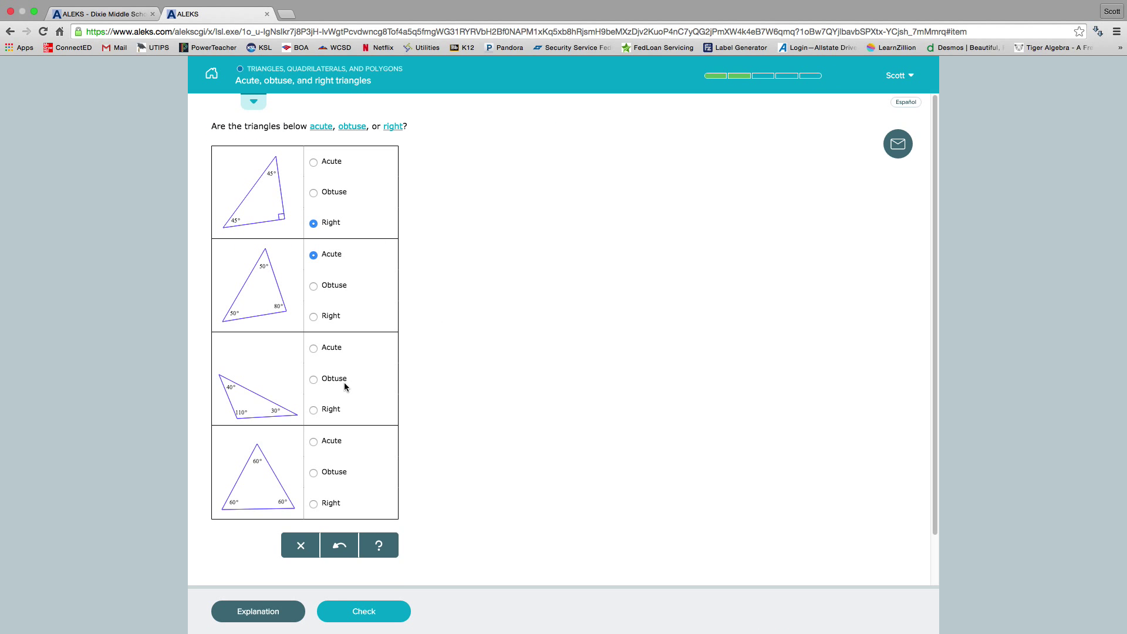
left_click(329, 440)
left_click(365, 609)
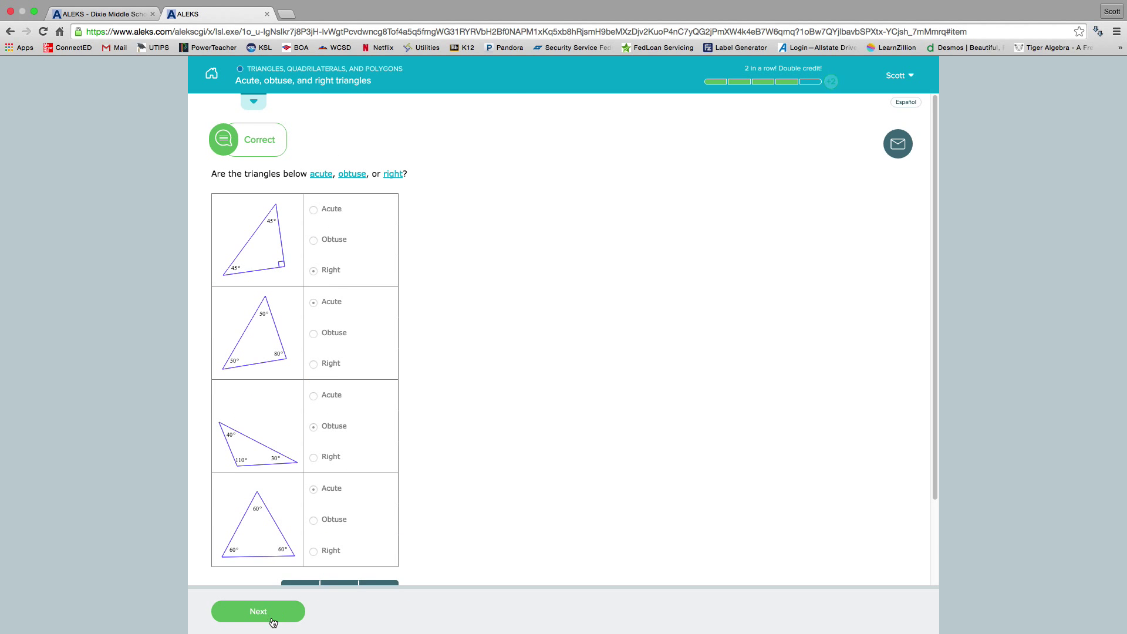
- Go to the next question, classify its triangles in order as obtuse, right, right and acute, and check the answers
left_click(270, 619)
left_click(324, 192)
left_click(332, 317)
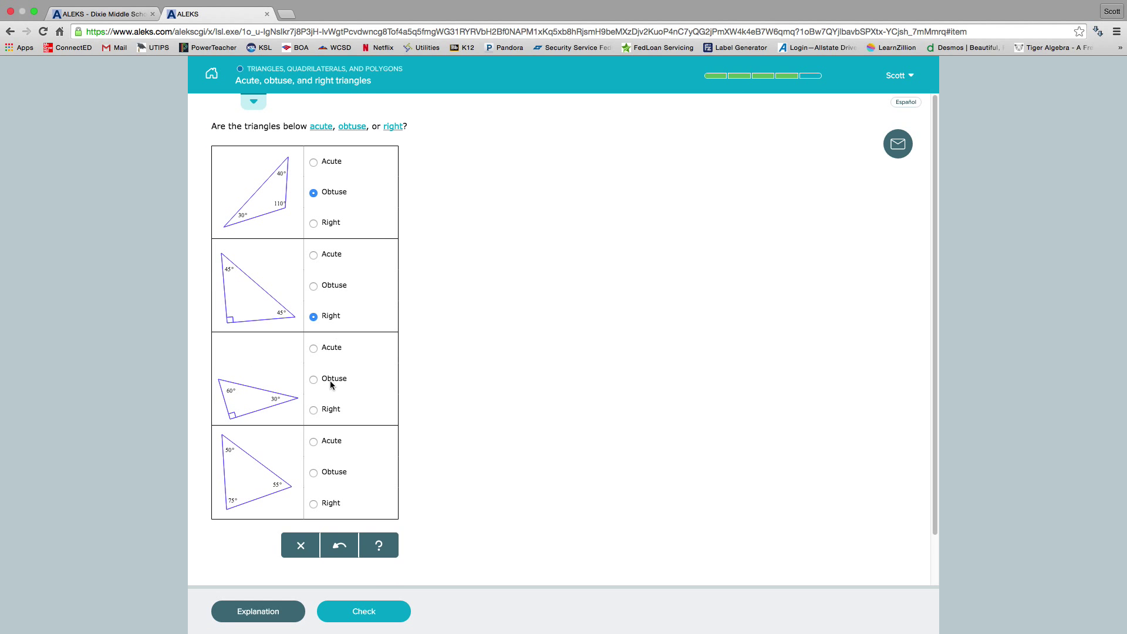
left_click(332, 411)
left_click(337, 441)
left_click(393, 611)
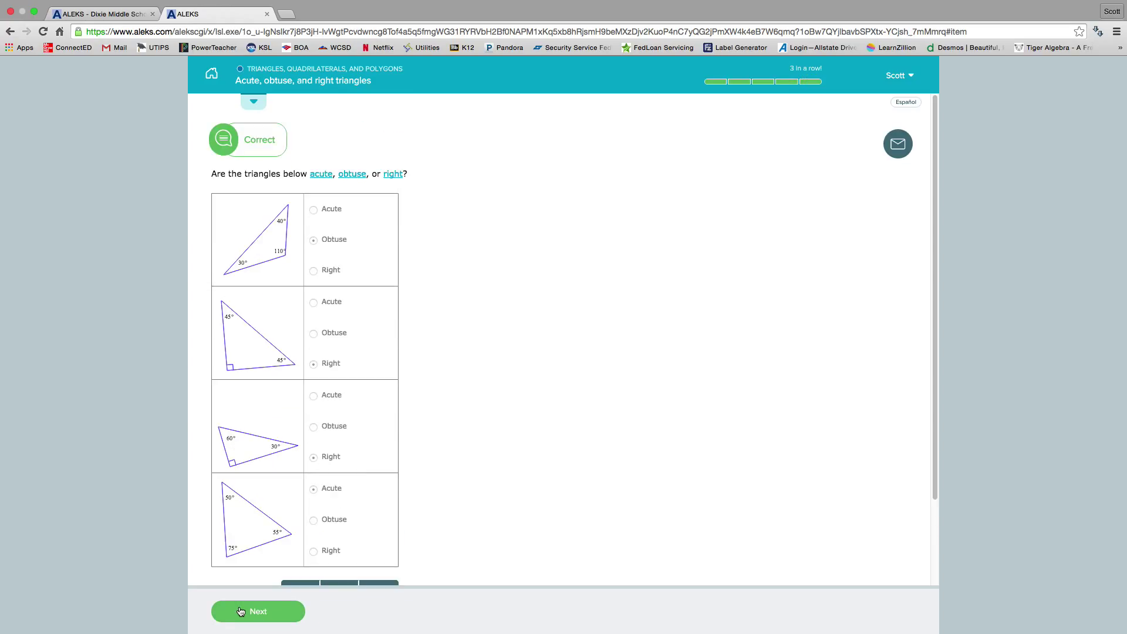
- Finish the triangle topic, continue the path to naming angles, sides and vertices, and return to the class home page
left_click(240, 611)
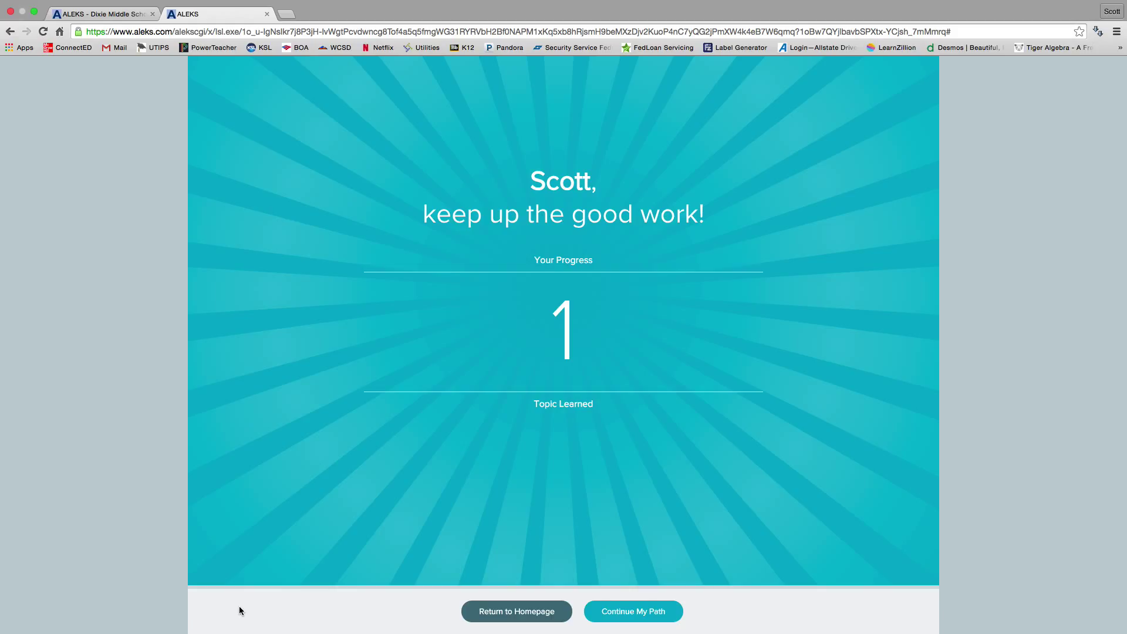
left_click(639, 612)
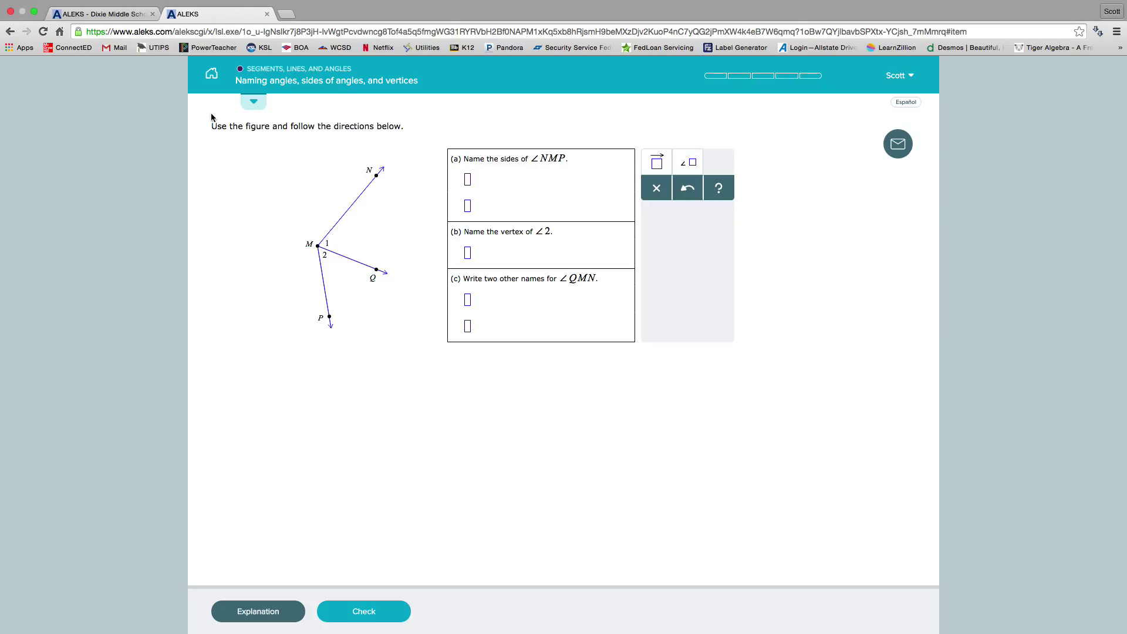
left_click(213, 74)
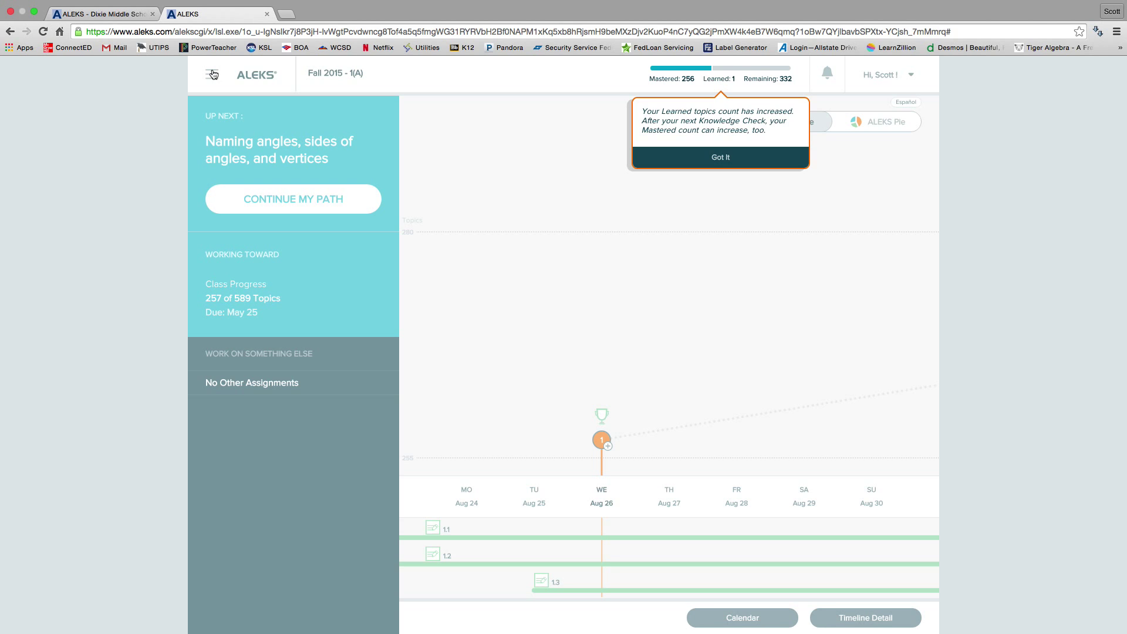
- Dismiss the tip about learned topics and view the Aug 26 progress details on the timeline
left_click(731, 159)
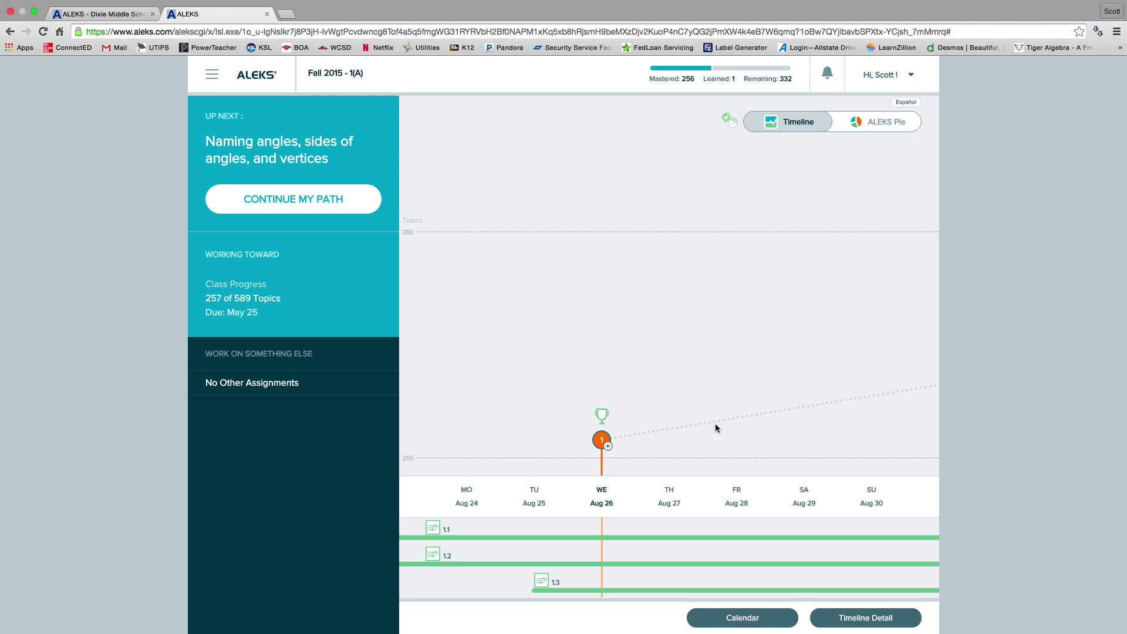
left_click(605, 450)
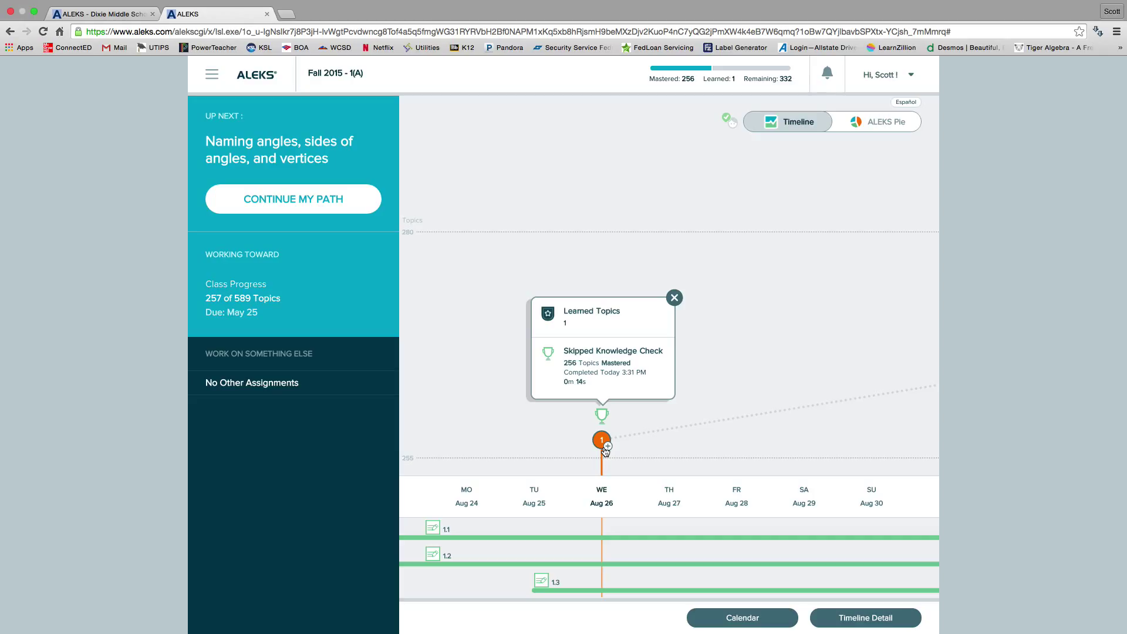
left_click(675, 299)
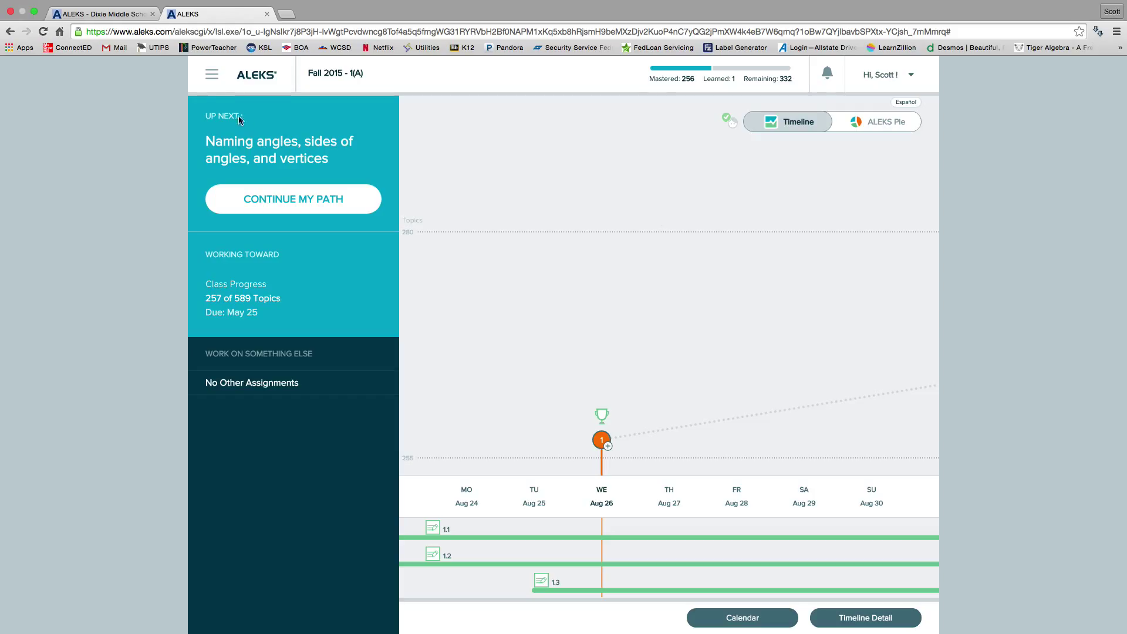
- Open homework 1.2 from the Assignments list and start it
left_click(212, 76)
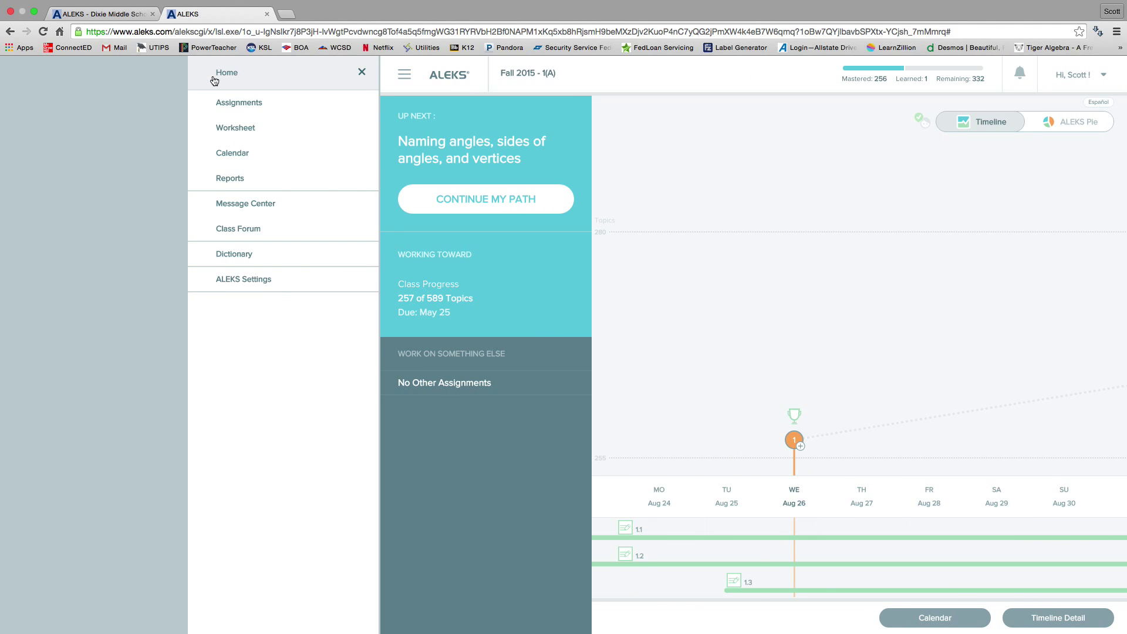
left_click(253, 109)
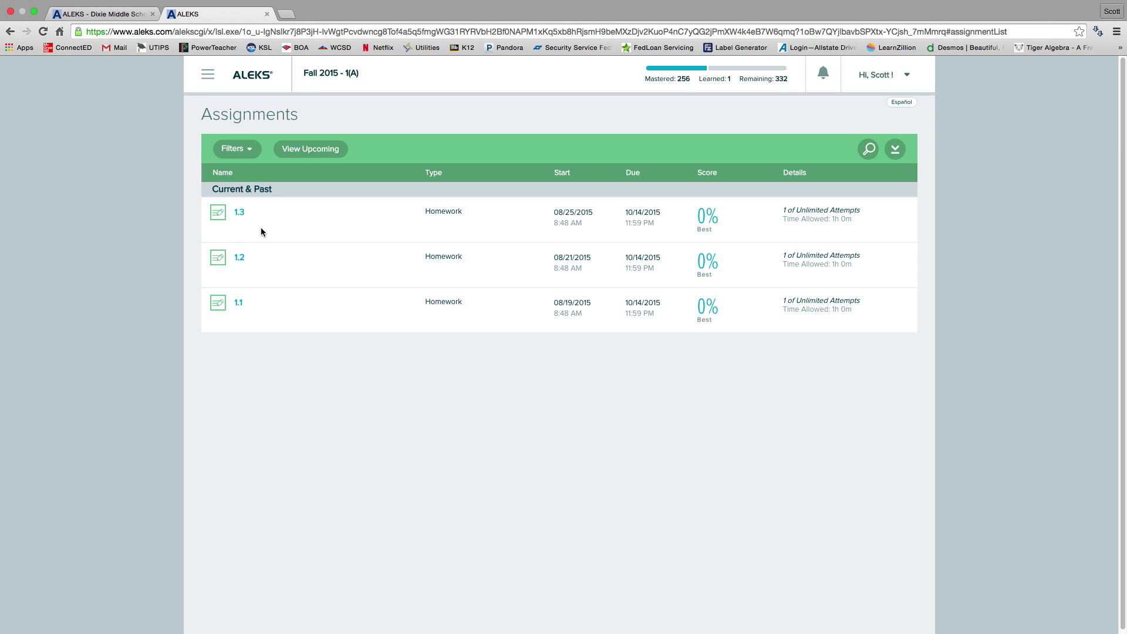
left_click(240, 259)
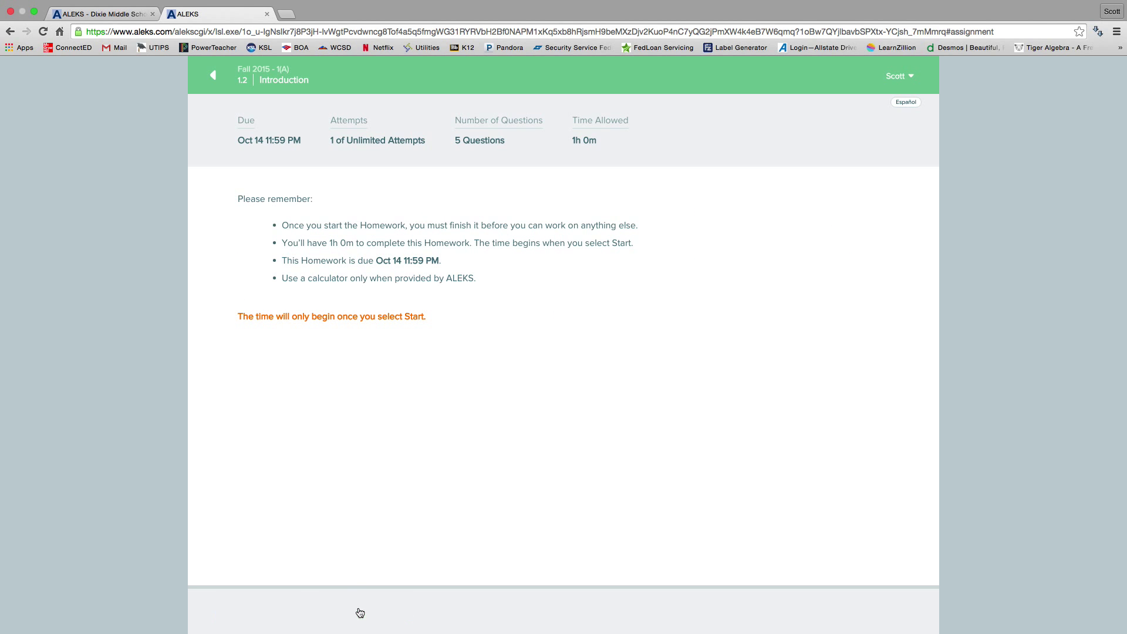
left_click(362, 612)
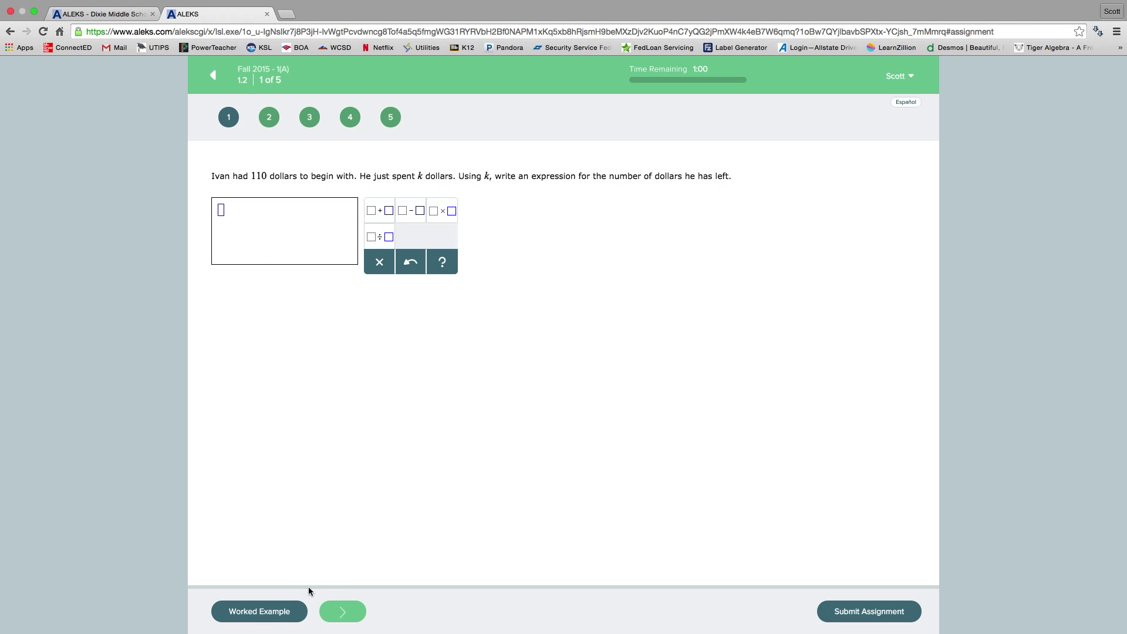
- View question 1's Worked Example with its additional explanation, leave the assignment, and return to the class home page
left_click(277, 612)
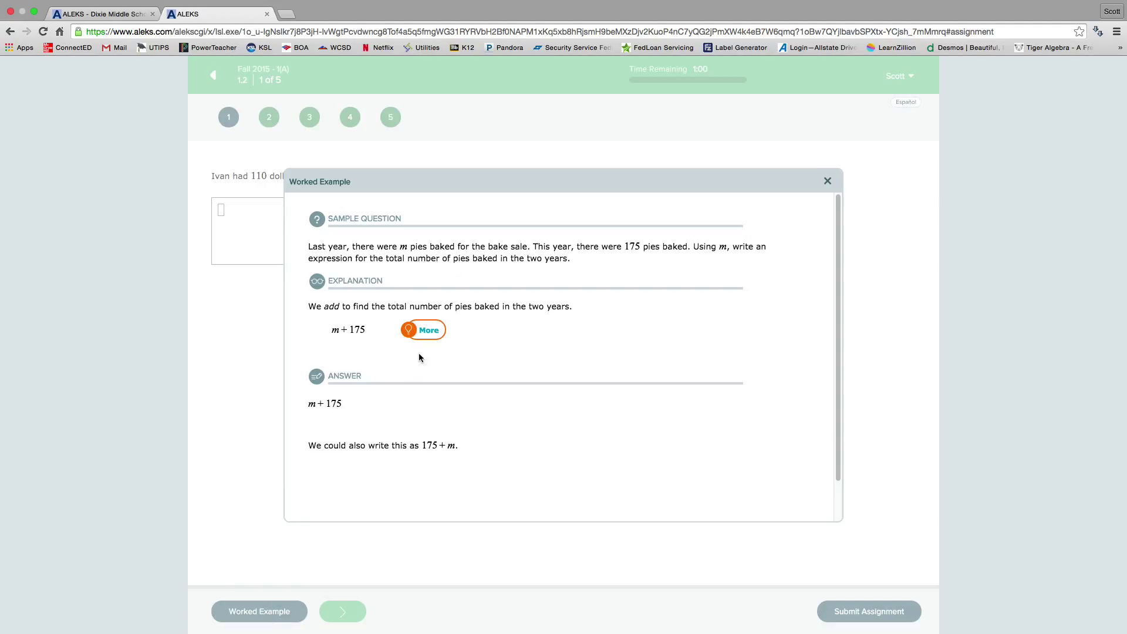
left_click(422, 330)
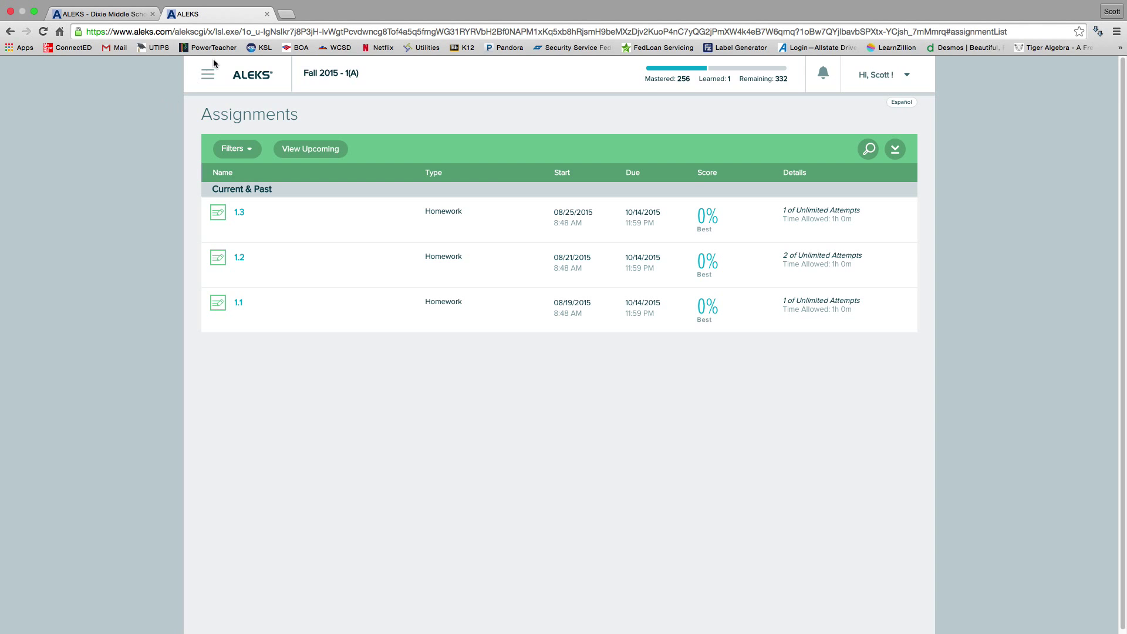
left_click(244, 76)
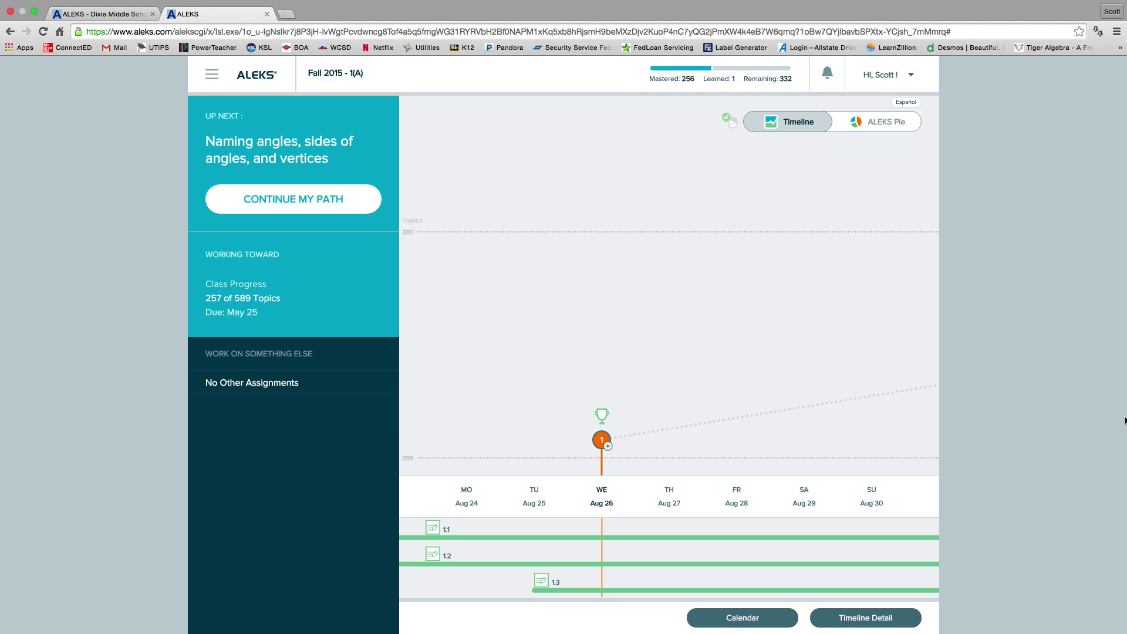